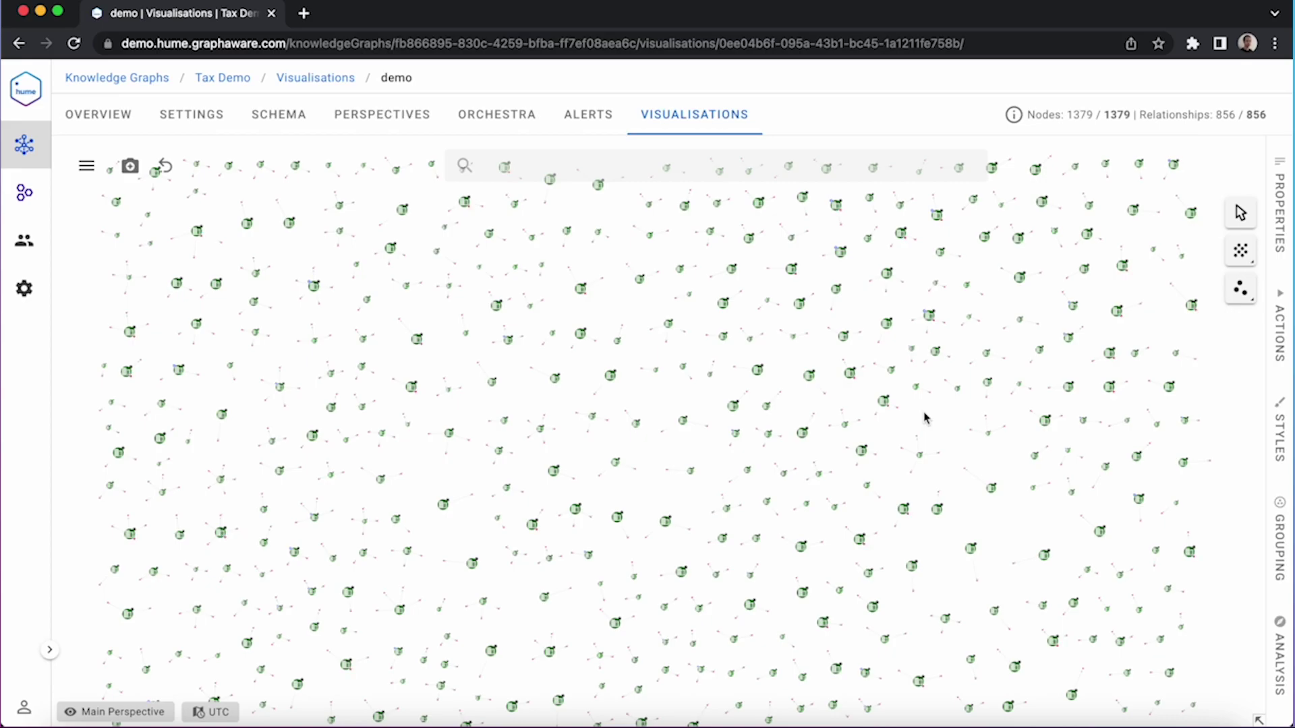
{"action": "scroll", "coordinate": [925, 417], "scroll_direction": "up", "scroll_amount": 2}
{"action": "scroll", "coordinate": [924, 417], "scroll_direction": "up", "scroll_amount": 2}
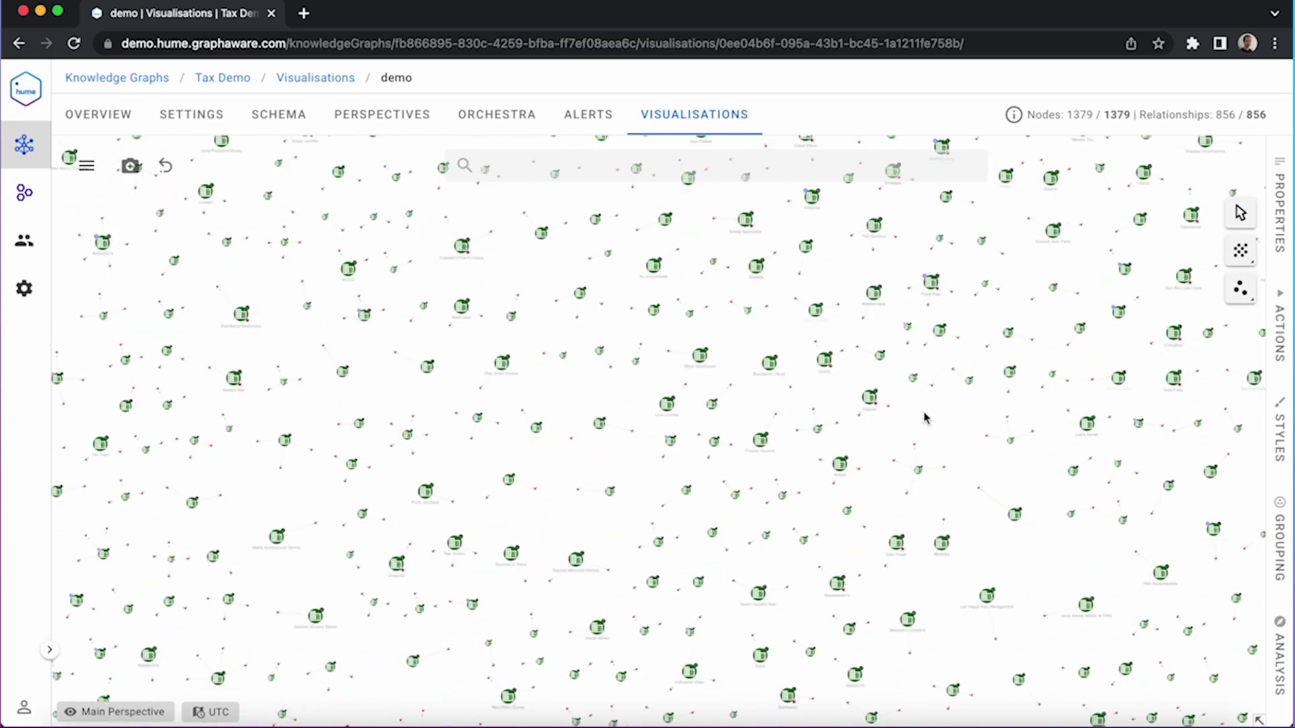
{"action": "scroll", "coordinate": [924, 417], "scroll_direction": "up", "scroll_amount": 3}
{"action": "scroll", "coordinate": [924, 417], "scroll_direction": "up", "scroll_amount": 2}
{"action": "scroll", "coordinate": [923, 417], "scroll_direction": "up", "scroll_amount": 2}
{"action": "scroll", "coordinate": [921, 420], "scroll_direction": "up", "scroll_amount": 2}
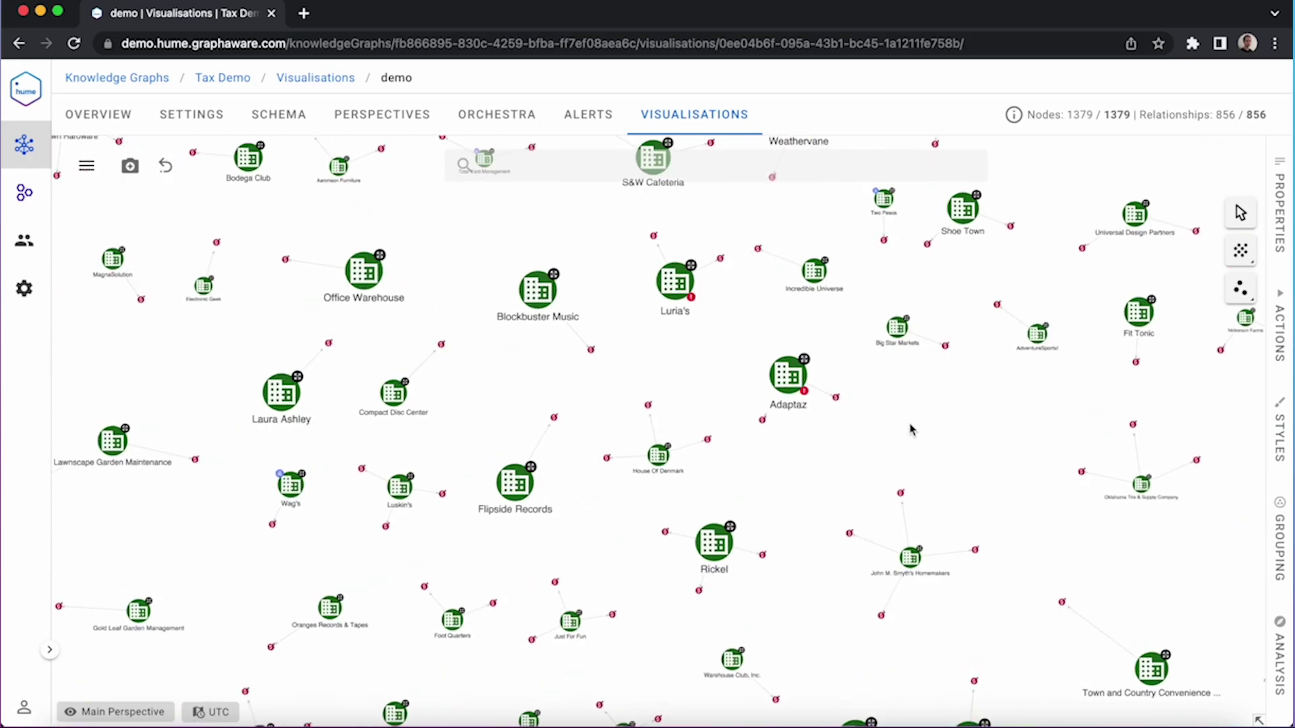
{"action": "scroll", "coordinate": [813, 455], "scroll_direction": "up", "scroll_amount": 2}
{"action": "scroll", "coordinate": [809, 453], "scroll_direction": "up", "scroll_amount": 2}
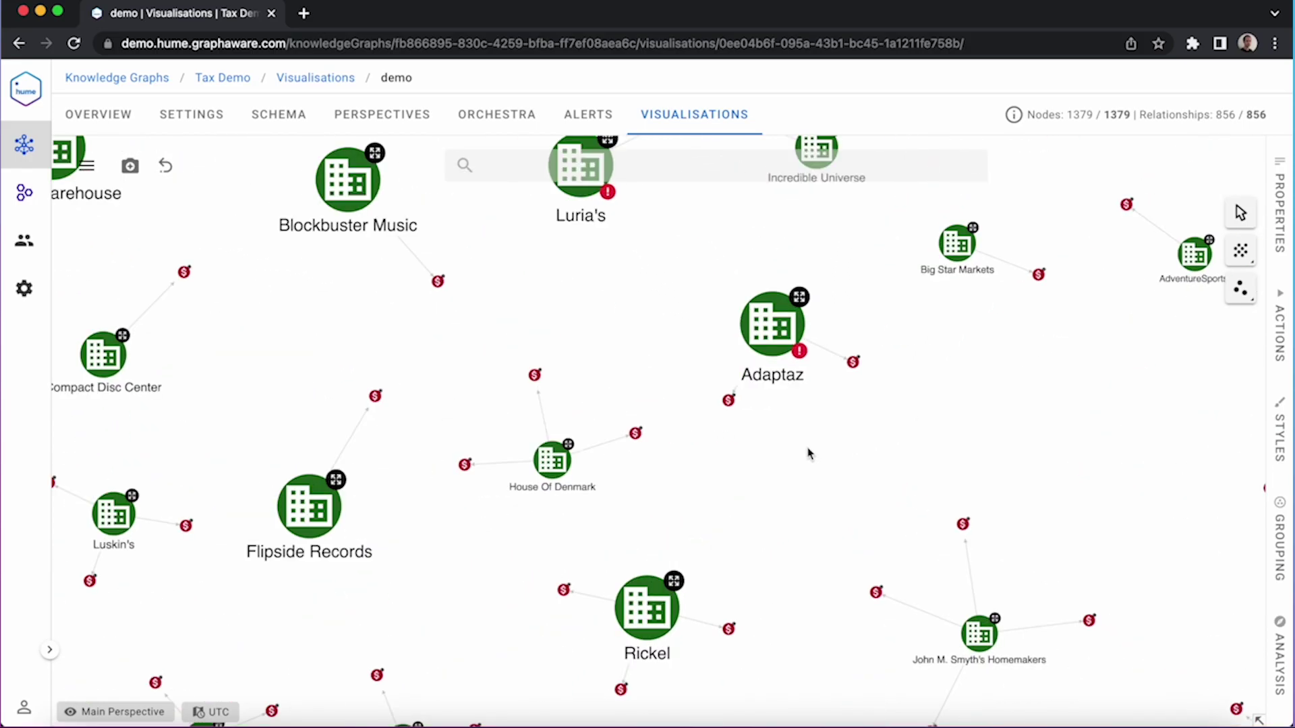
Step: Find all paths between Adaptaz and Rickel, via Titania and two people, and add them to the canvas
{"action": "left_click", "coordinate": [773, 352]}
{"action": "left_click", "coordinate": [648, 607], "text": "shift"}
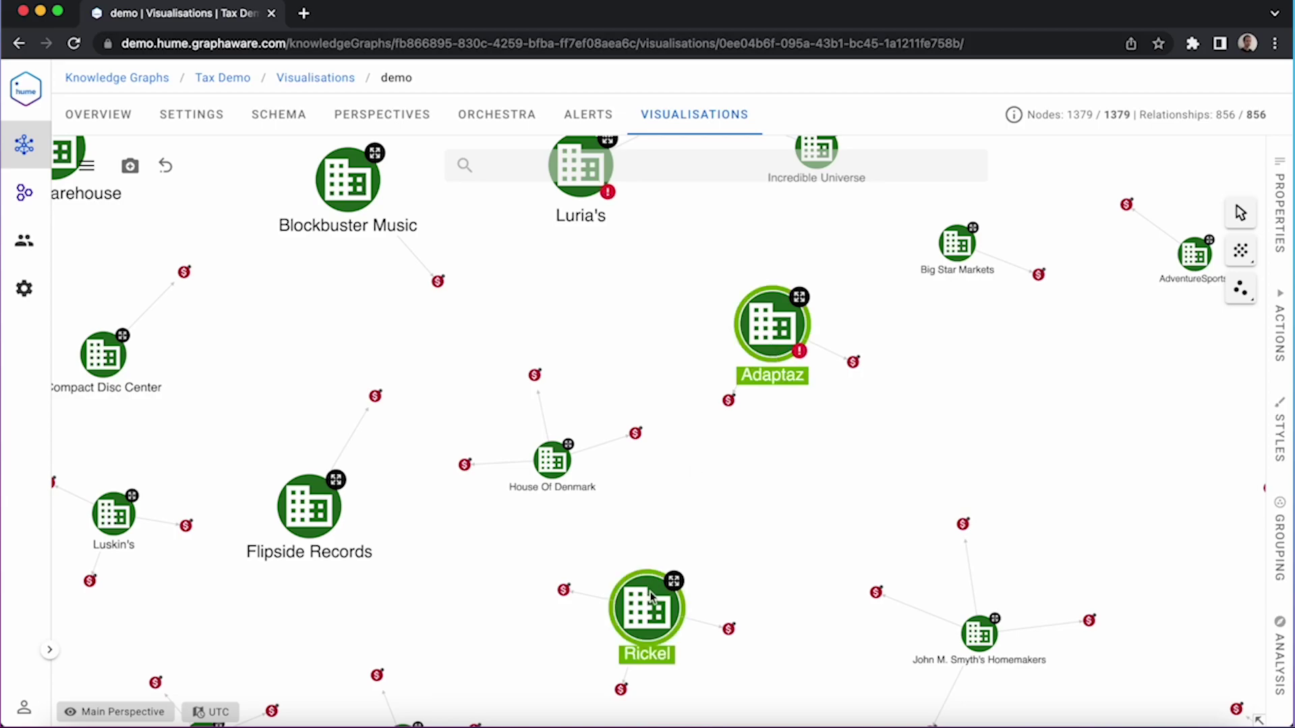
{"action": "right_click", "coordinate": [656, 608]}
{"action": "left_click", "coordinate": [713, 550]}
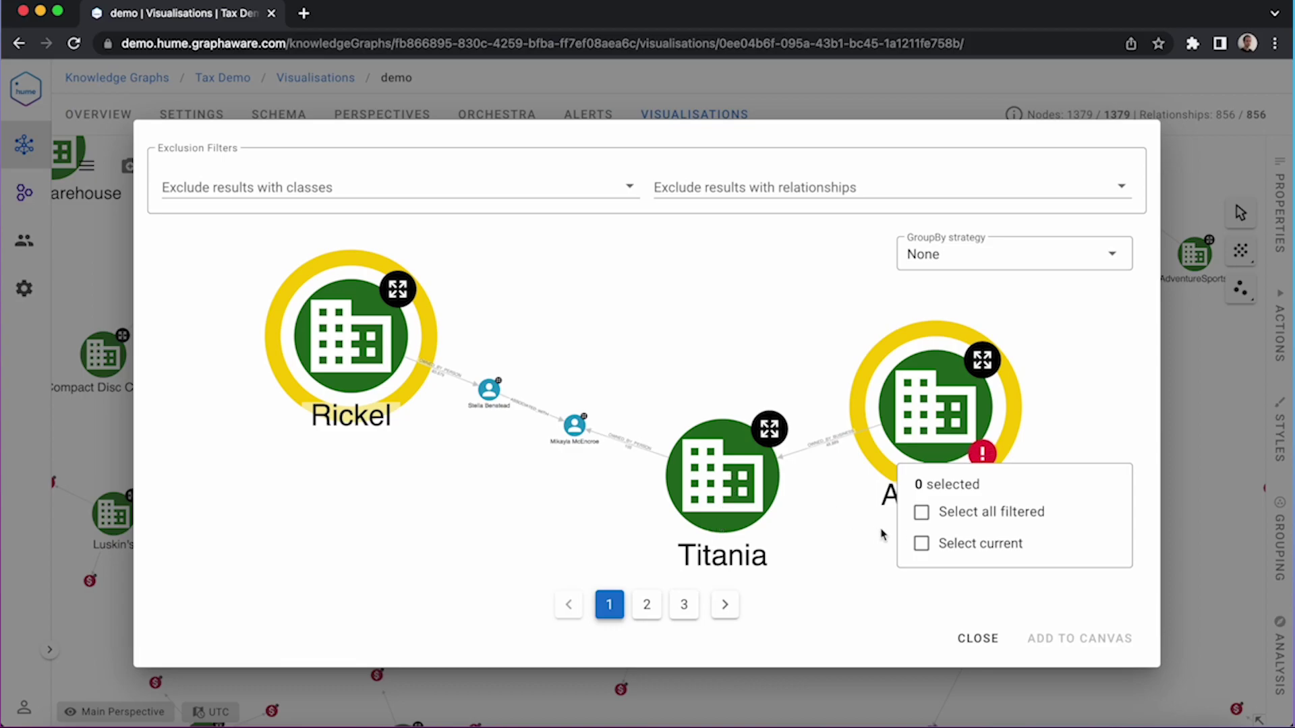
{"action": "left_click", "coordinate": [921, 512]}
{"action": "left_click", "coordinate": [1050, 643]}
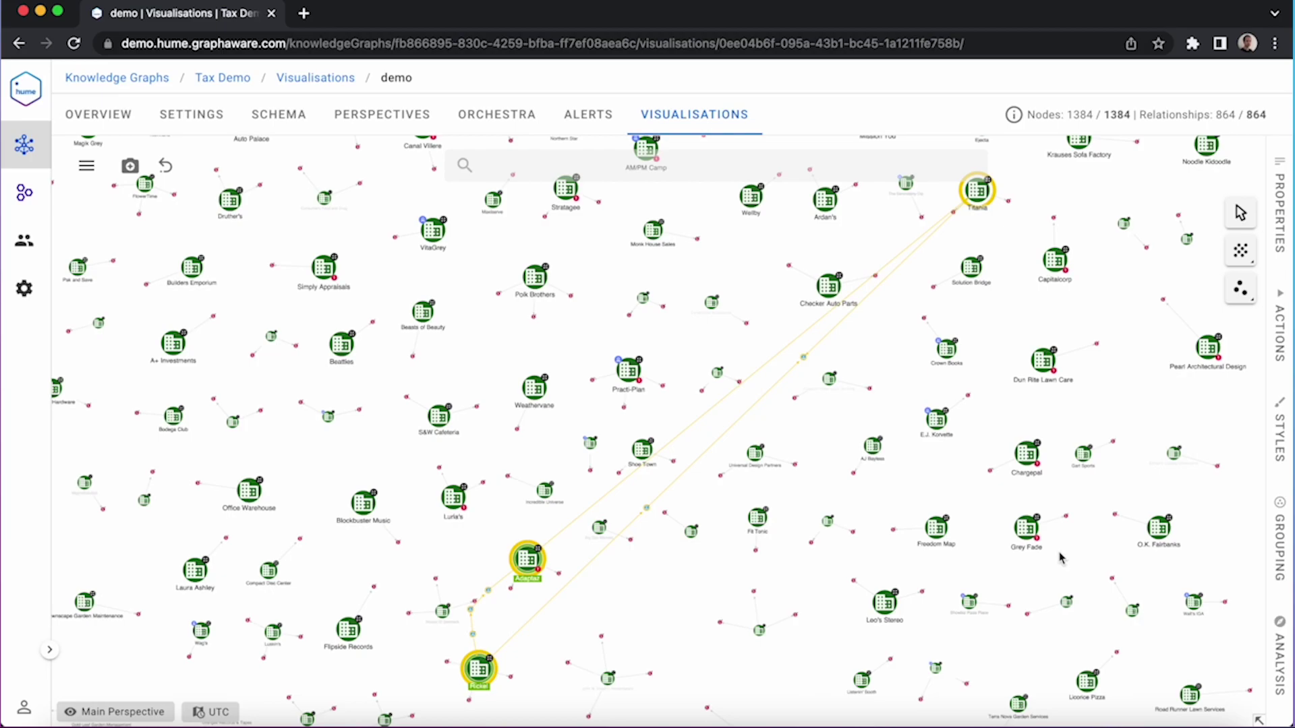
Step: Filter Business by industryDivision so only Food Services is shown and all other divisions are hidden
{"action": "left_click", "coordinate": [1279, 653]}
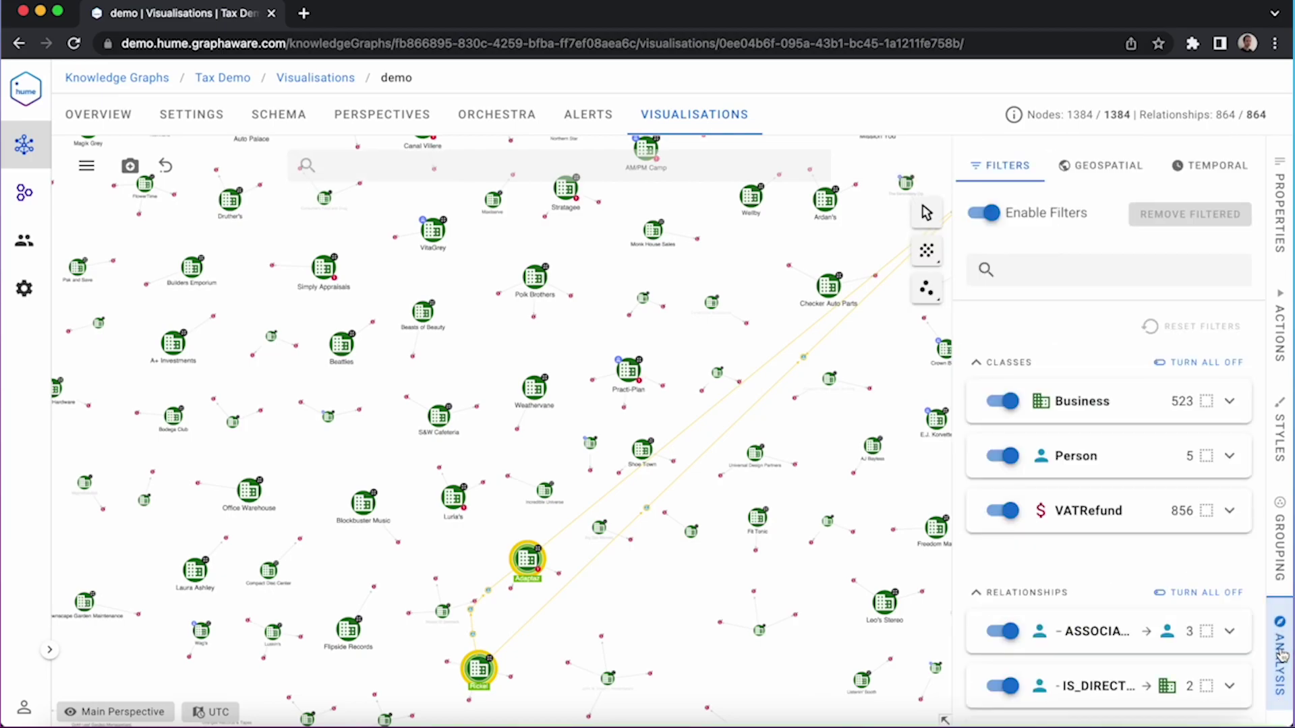
{"action": "left_click", "coordinate": [1222, 404]}
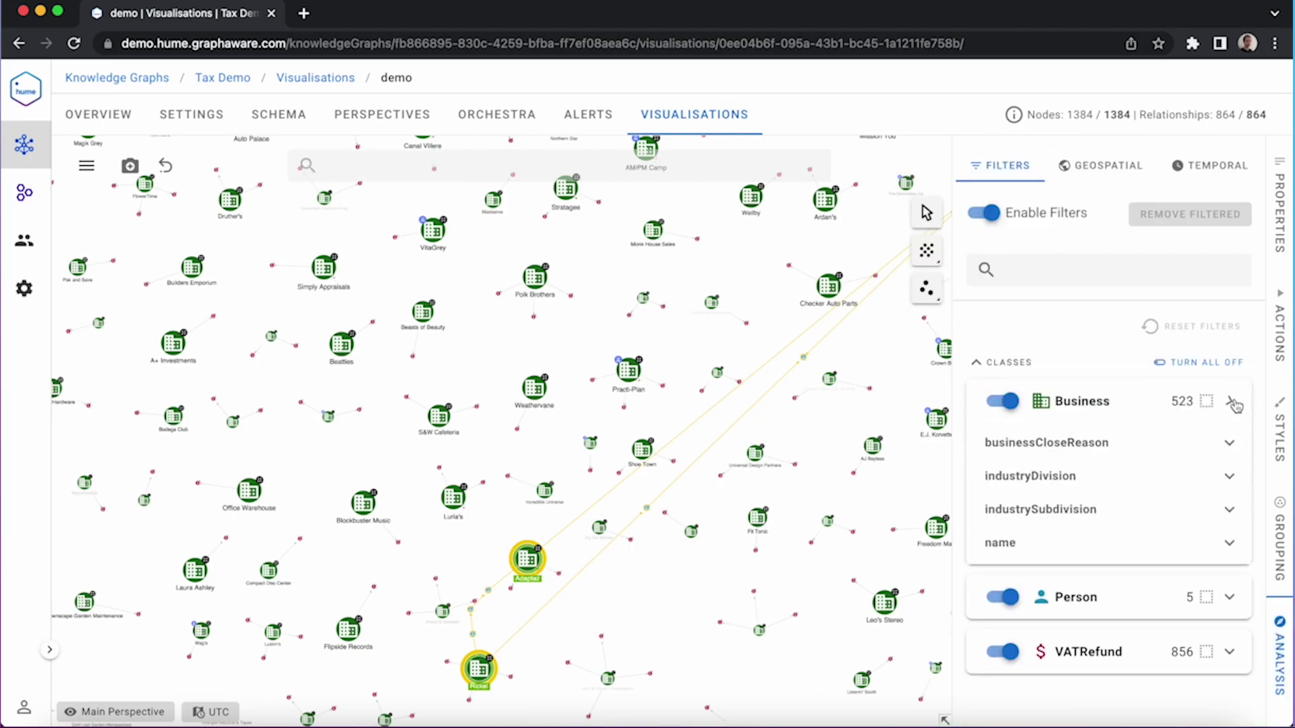
{"action": "left_click", "coordinate": [1133, 483]}
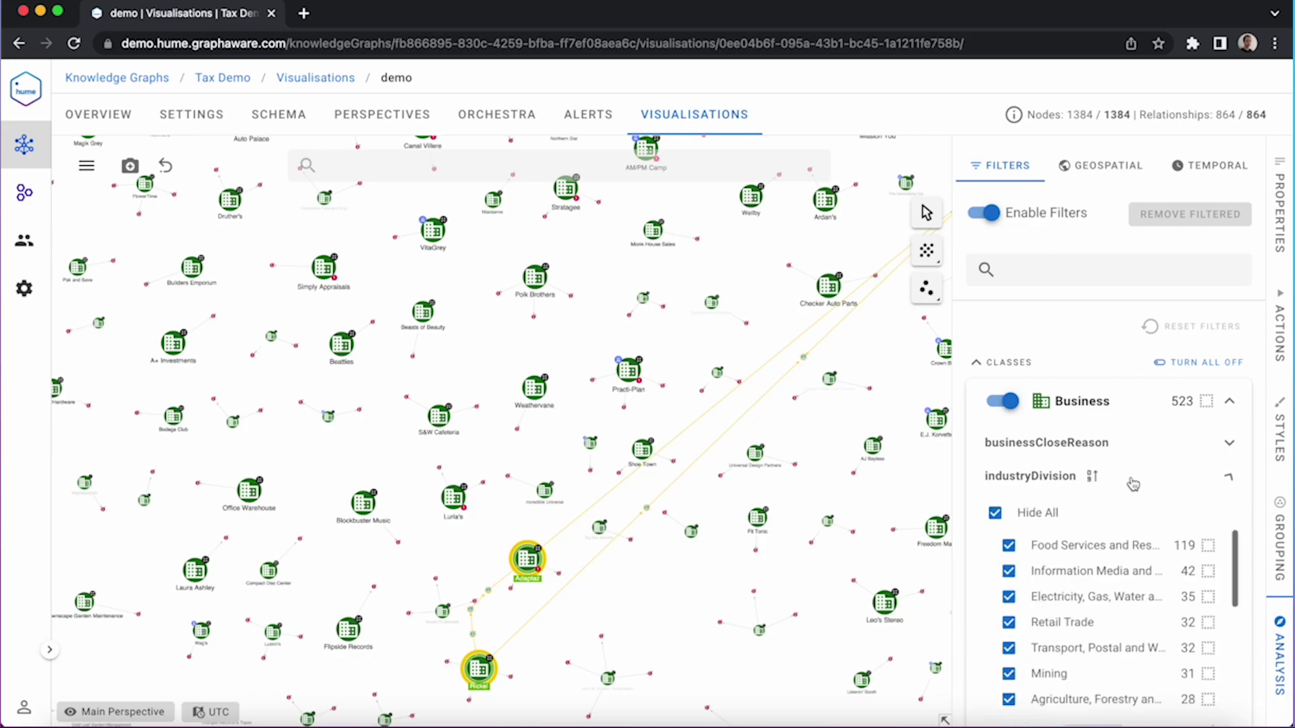
{"action": "left_click", "coordinate": [995, 513]}
{"action": "left_click", "coordinate": [1008, 547]}
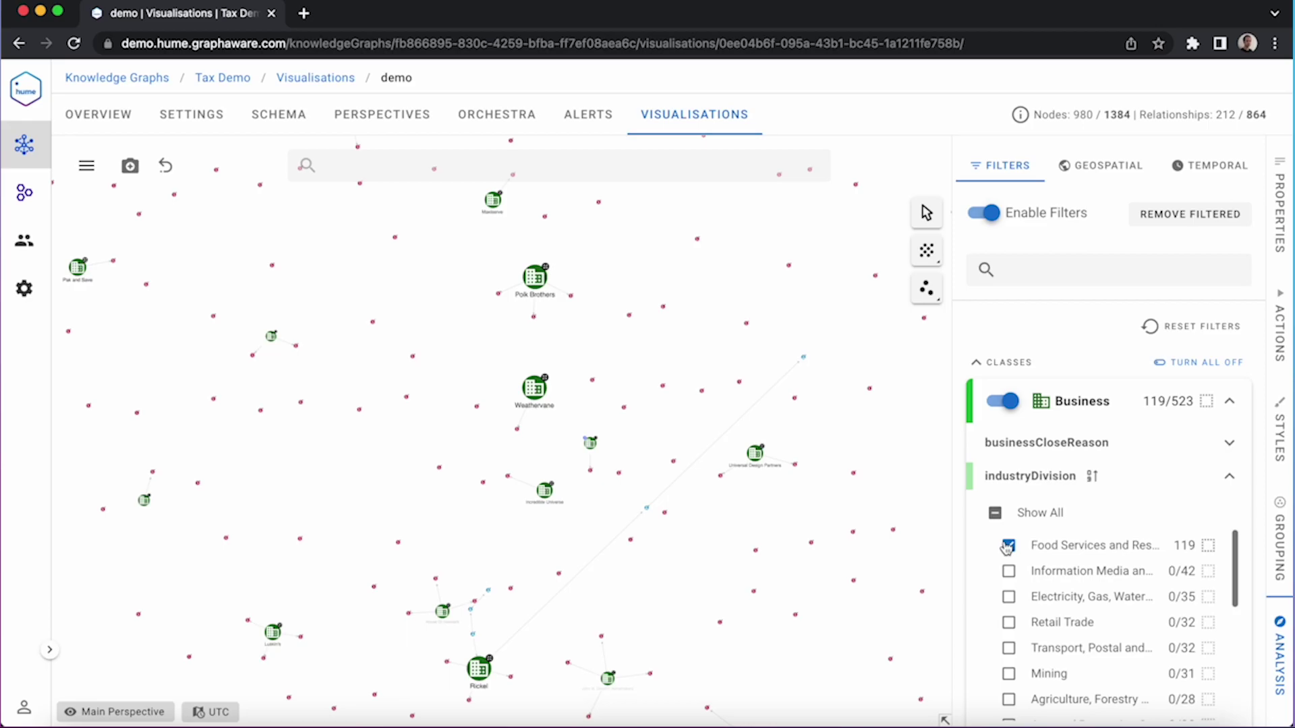
Step: Enable the Geospatial map view to plot the Food Services businesses
{"action": "left_click", "coordinate": [1102, 178]}
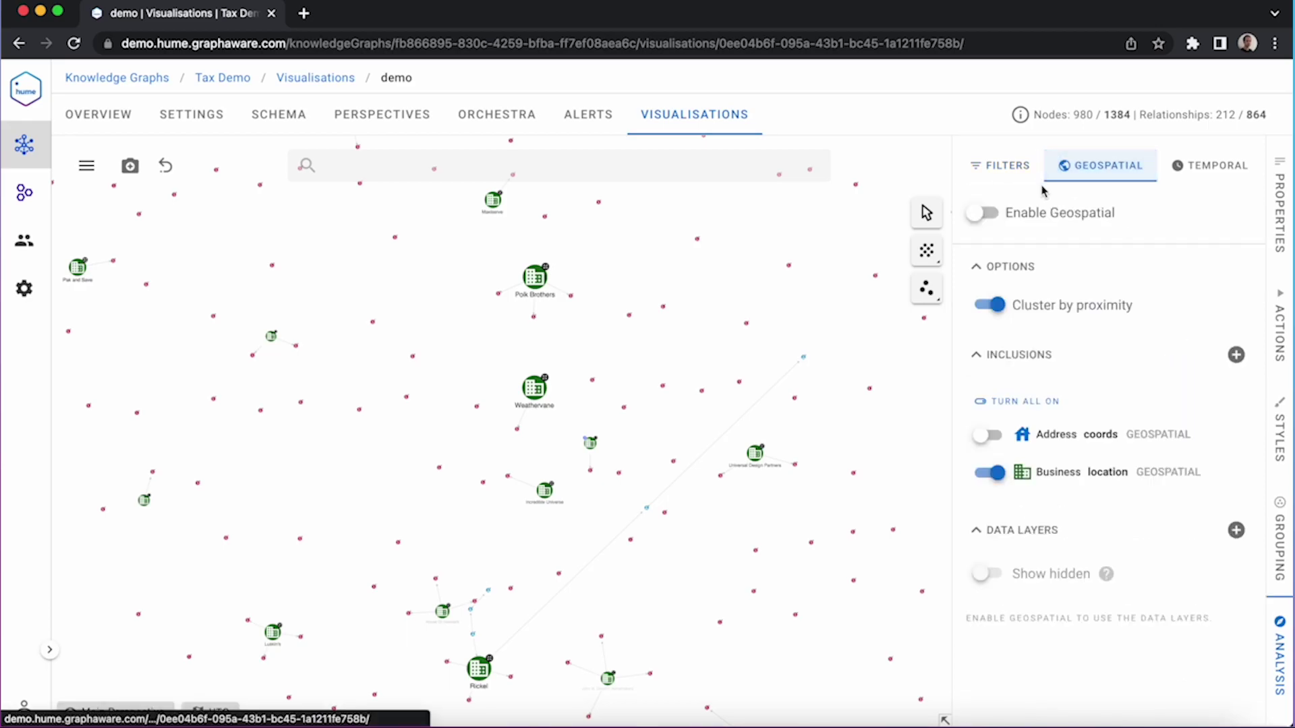
{"action": "left_click", "coordinate": [984, 212]}
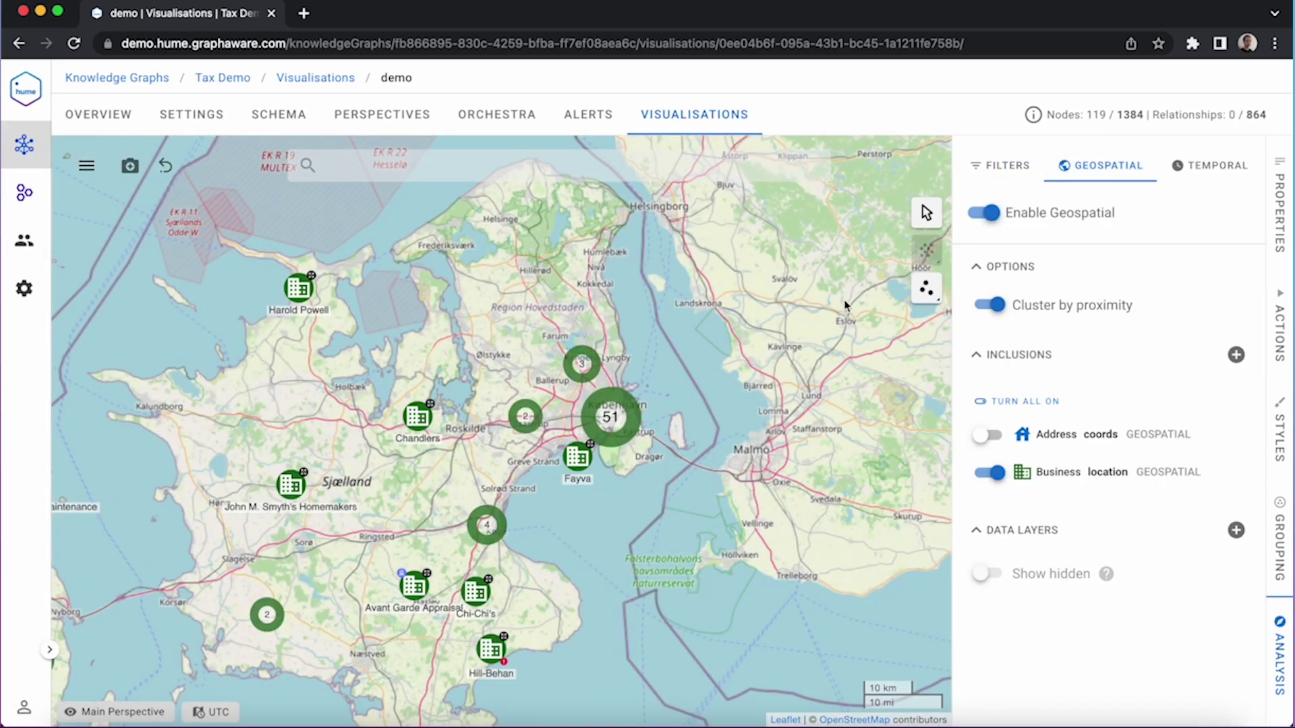
{"action": "scroll", "coordinate": [457, 452], "scroll_direction": "down", "scroll_amount": 3}
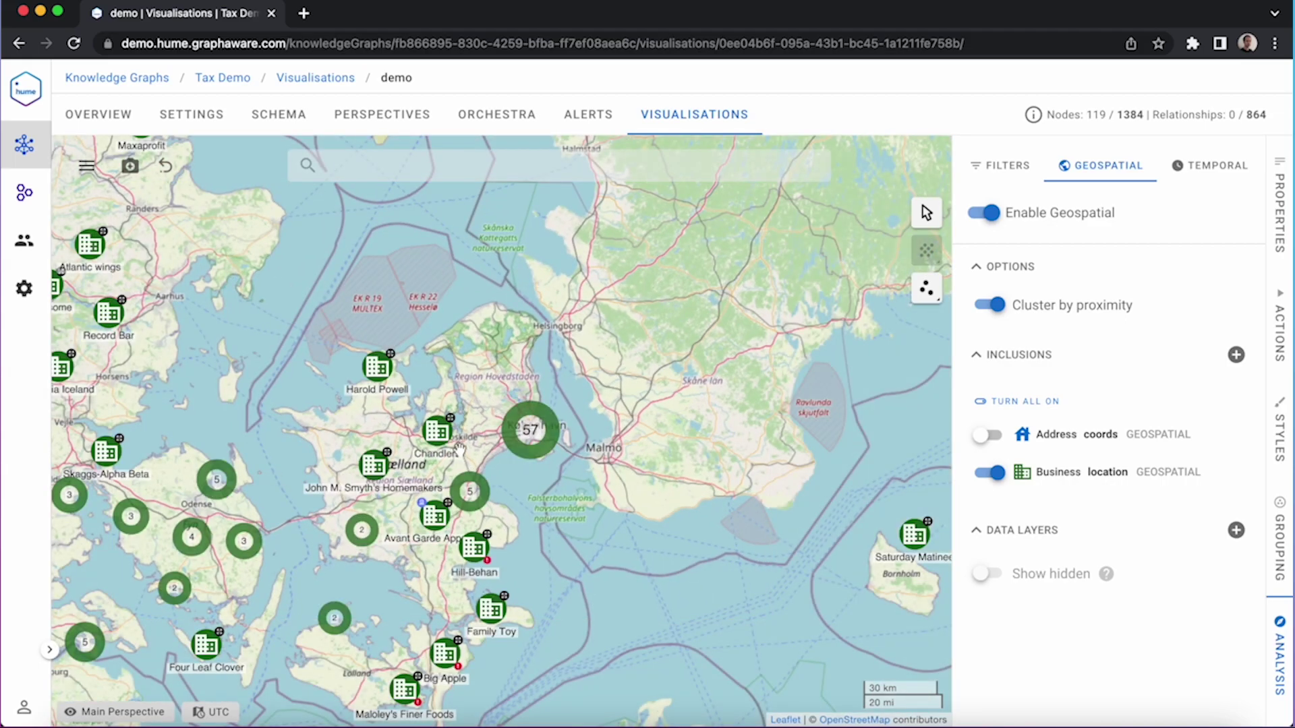
{"action": "left_click_drag", "start_coordinate": [526, 448], "coordinate": [594, 448]}
{"action": "scroll", "coordinate": [593, 448], "scroll_direction": "up", "scroll_amount": 3}
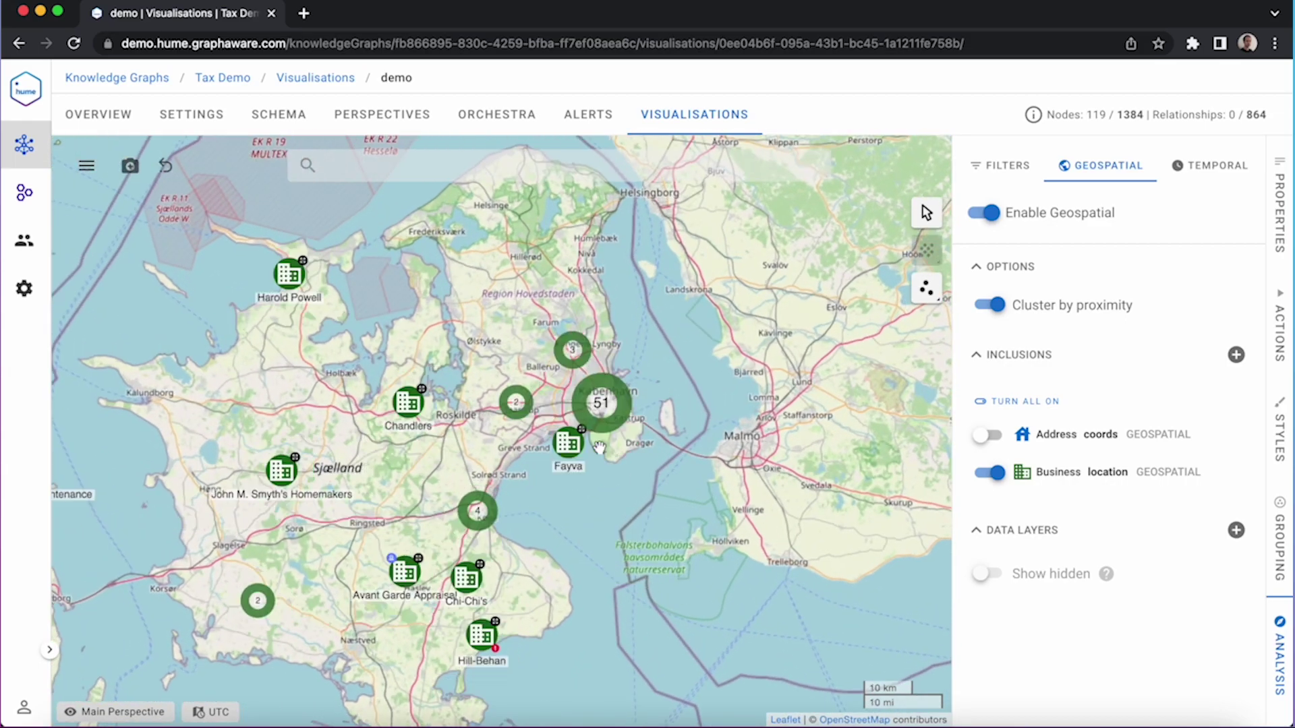
Step: Inverse-select the 51-business Copenhagen cluster and delete everything else
{"action": "right_click", "coordinate": [603, 407]}
{"action": "mouse_move", "coordinate": [668, 471]}
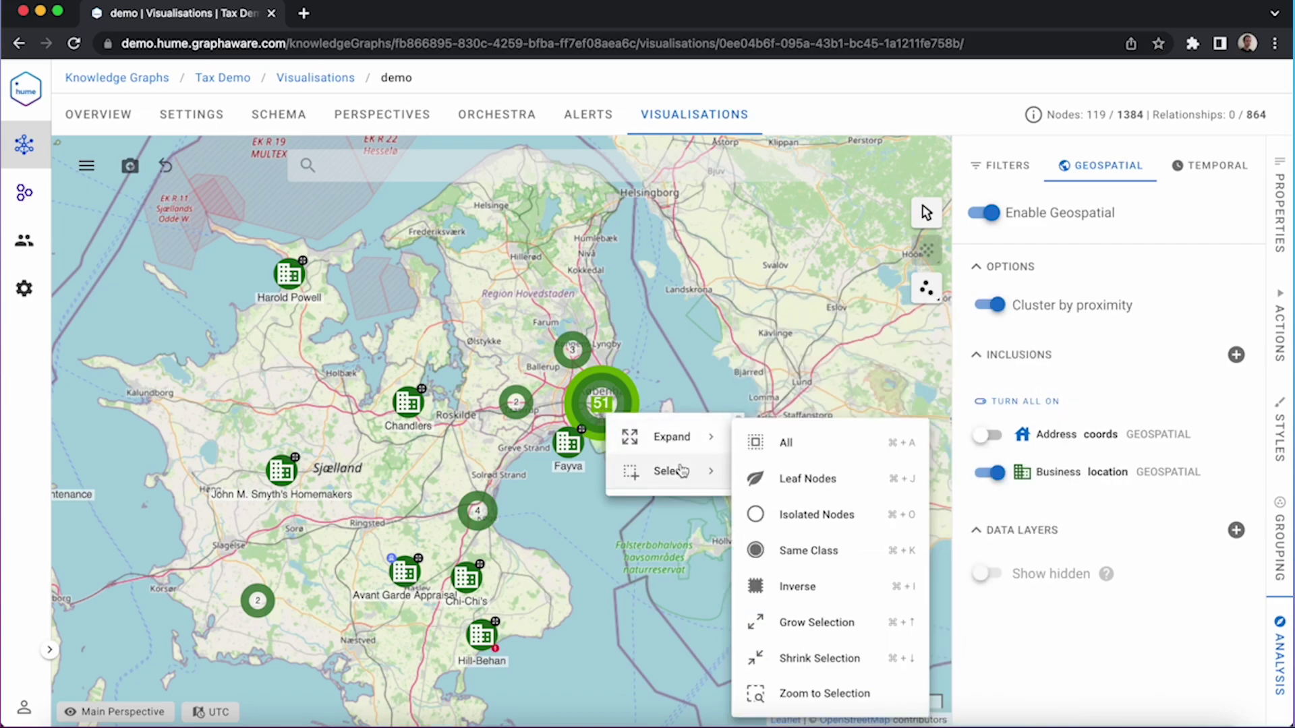
{"action": "left_click", "coordinate": [835, 578]}
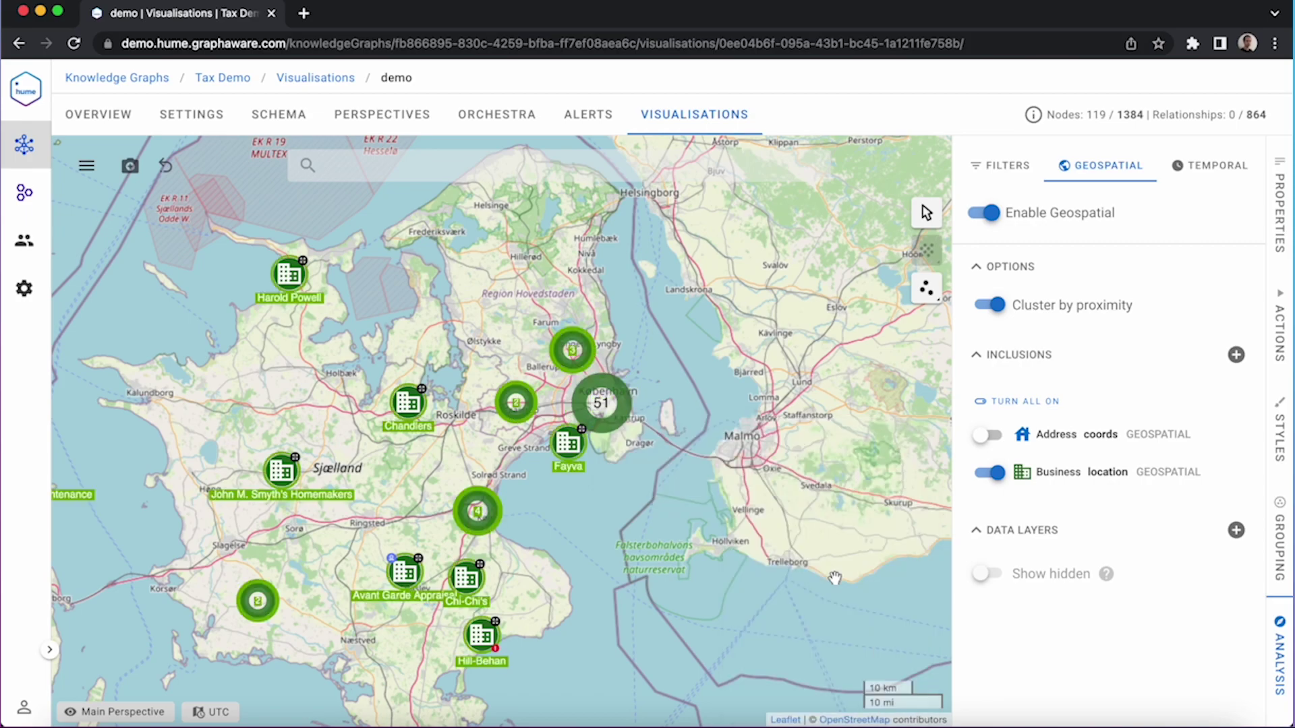
{"action": "key", "text": "Delete"}
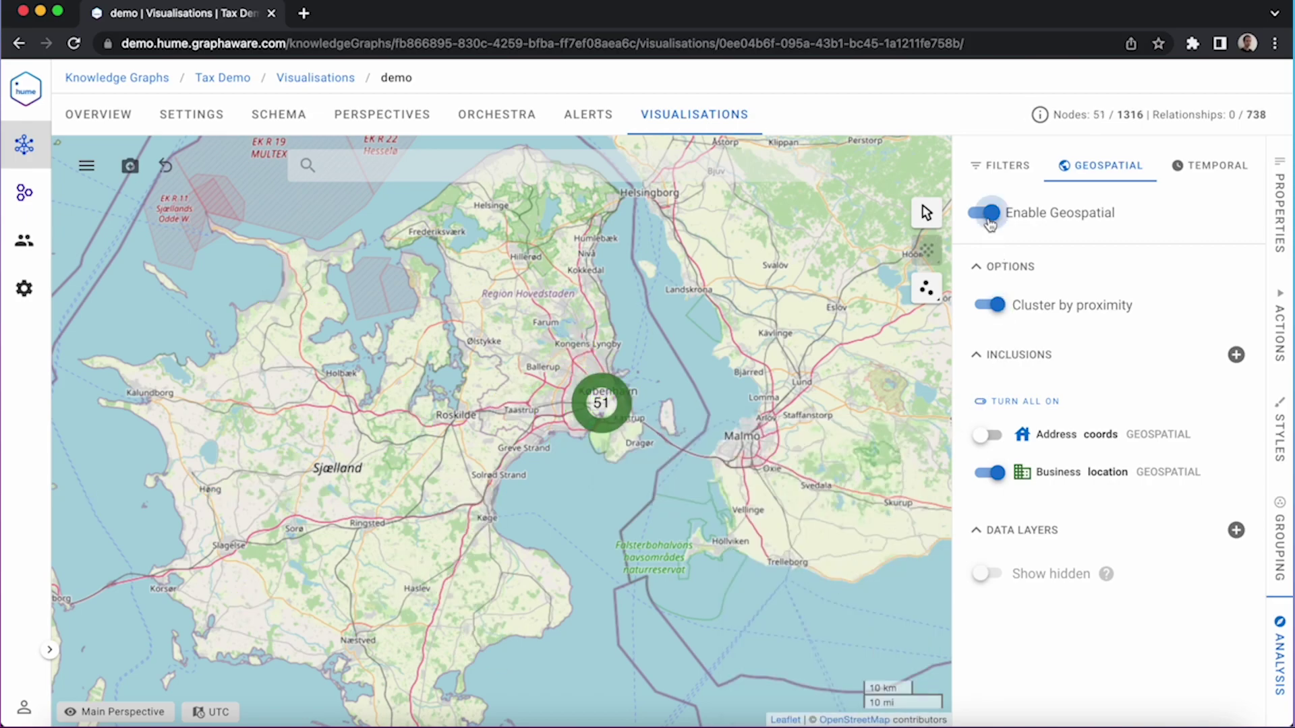
Step: Disable Geospatial, enable the Temporal timebar, and apply the force layout
{"action": "left_click", "coordinate": [988, 215]}
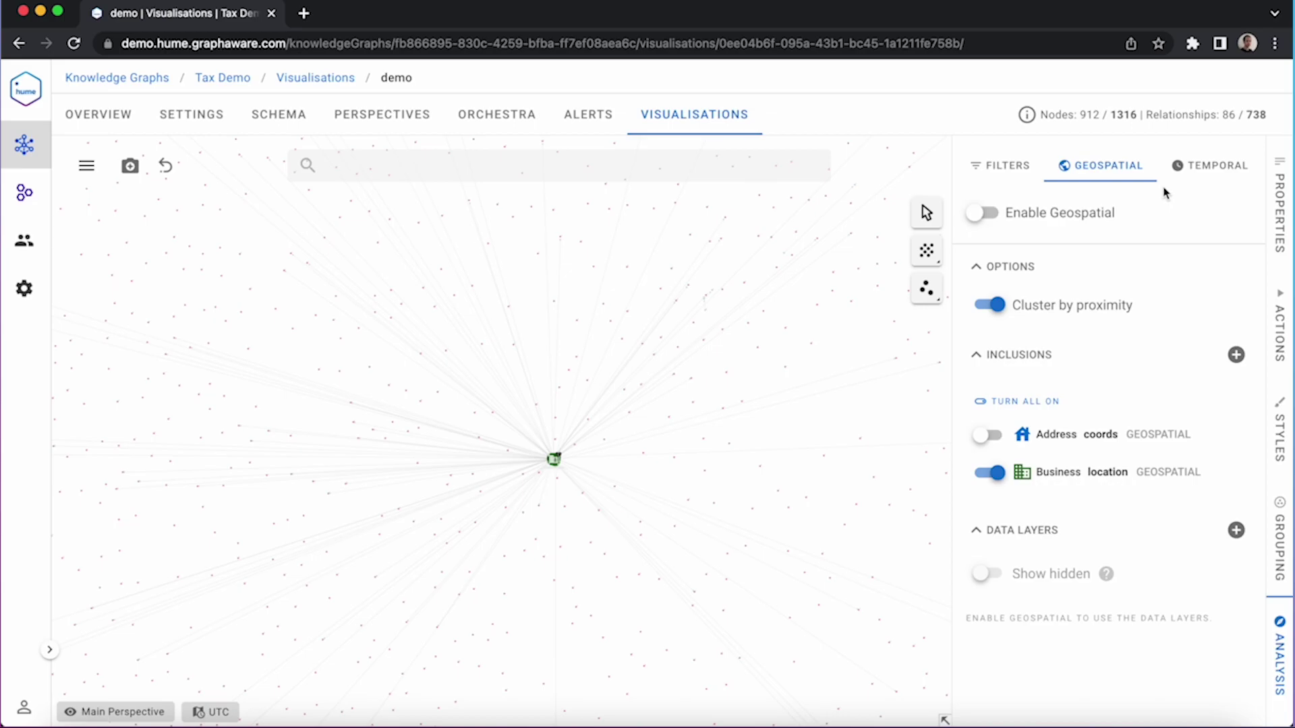
{"action": "left_click", "coordinate": [1201, 172]}
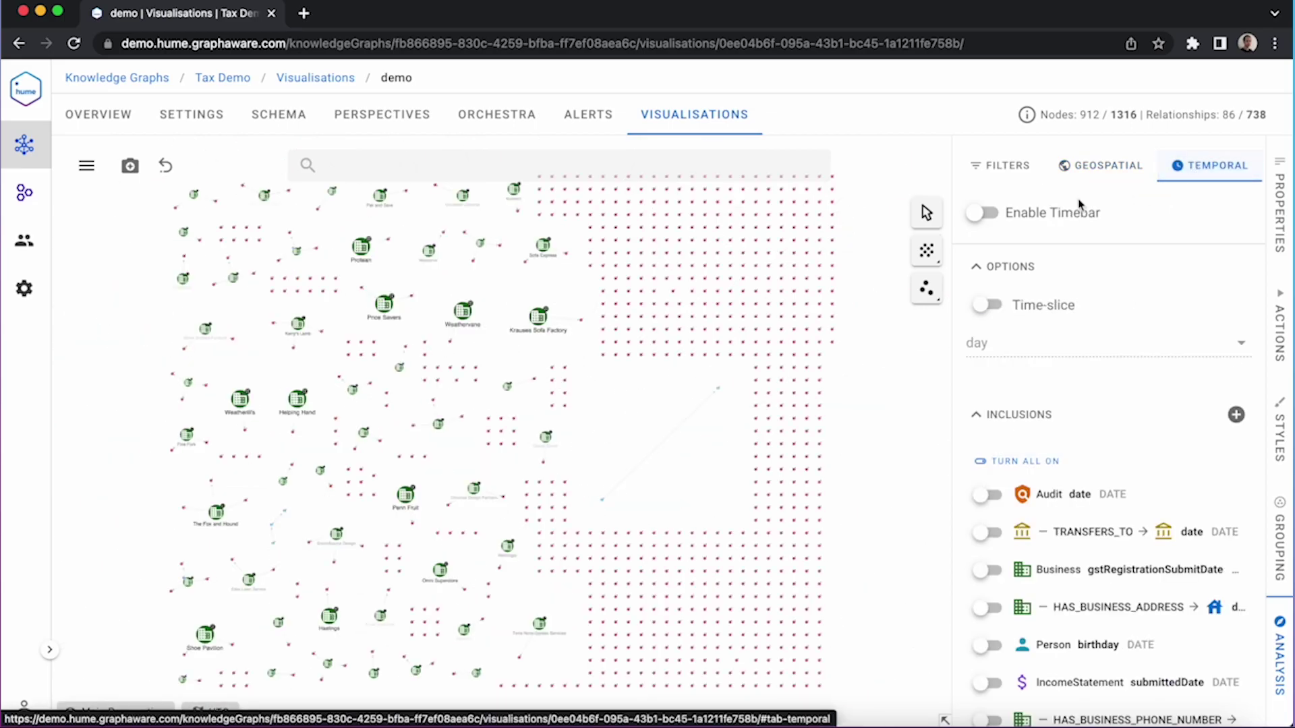
{"action": "left_click", "coordinate": [981, 215]}
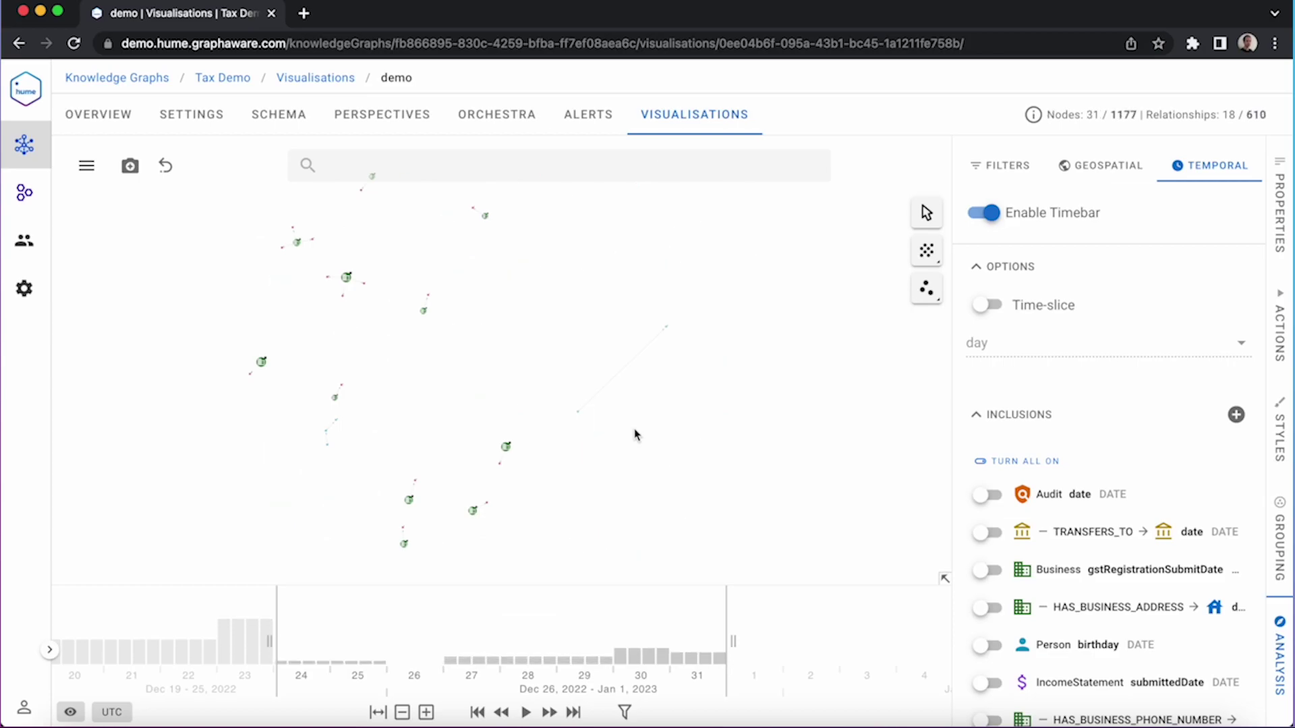
{"action": "left_click", "coordinate": [926, 254]}
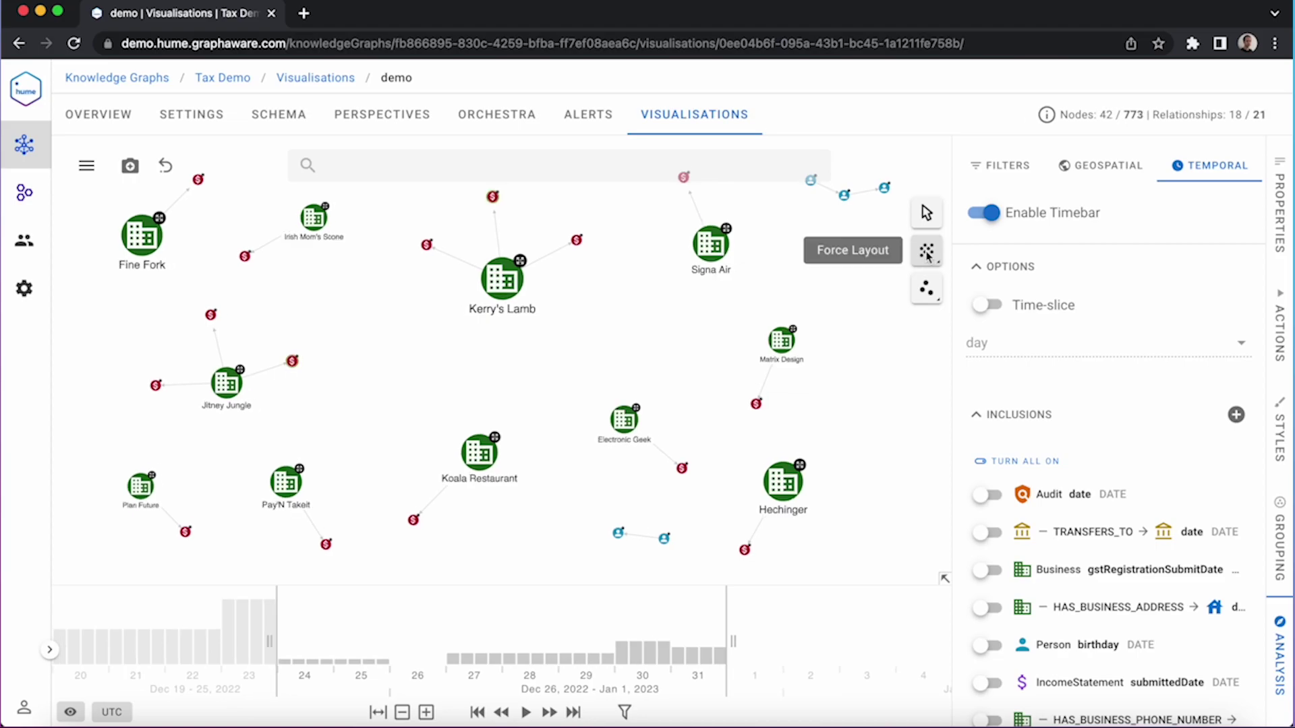
Step: Show Kerry's Lamb's Properties, highlight its riskScore value, and leave Kerry's Lamb selected
{"action": "left_click", "coordinate": [511, 281]}
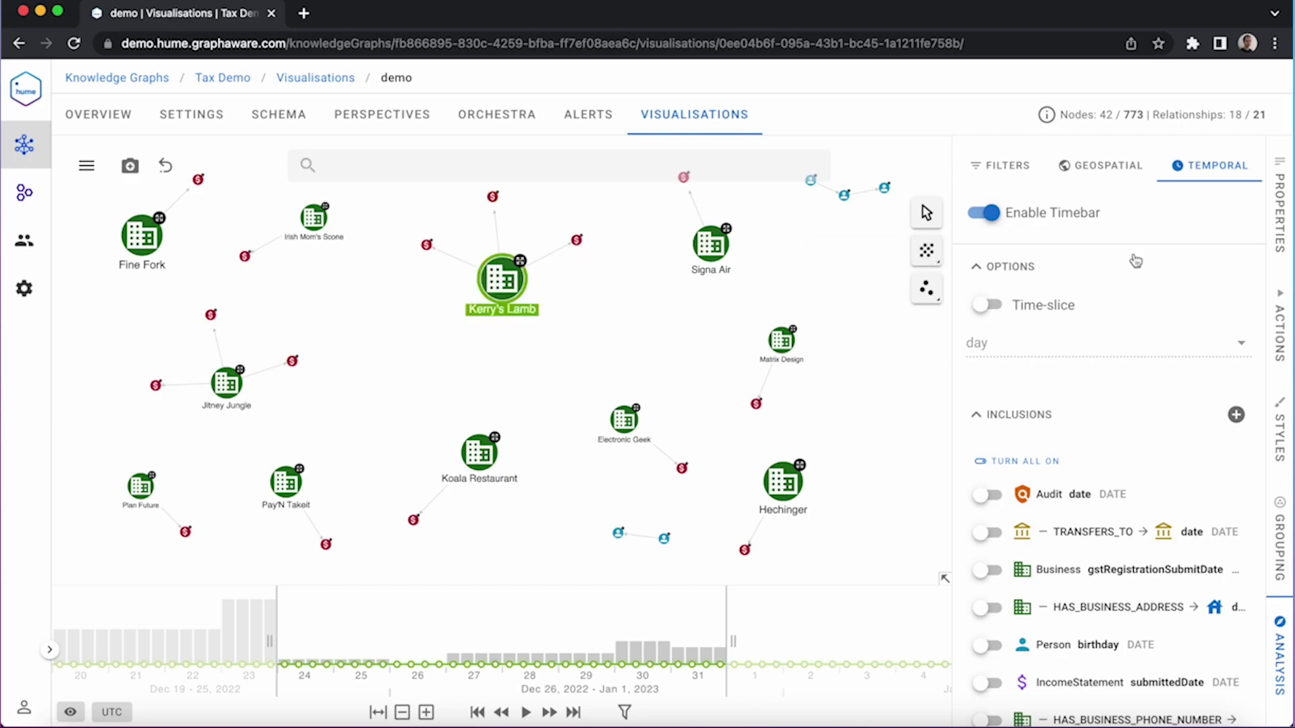
{"action": "left_click", "coordinate": [1280, 217]}
{"action": "scroll", "coordinate": [1127, 415], "scroll_direction": "down", "scroll_amount": 1}
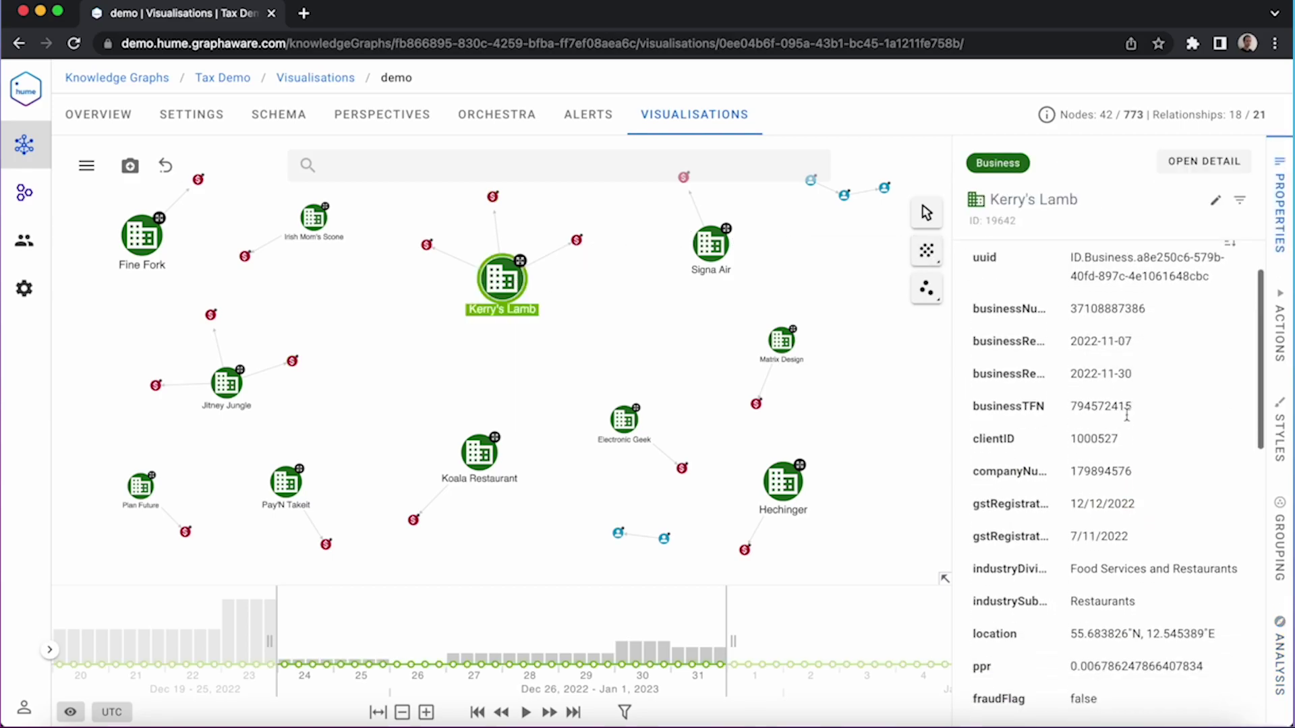
{"action": "scroll", "coordinate": [1129, 419], "scroll_direction": "down", "scroll_amount": 1}
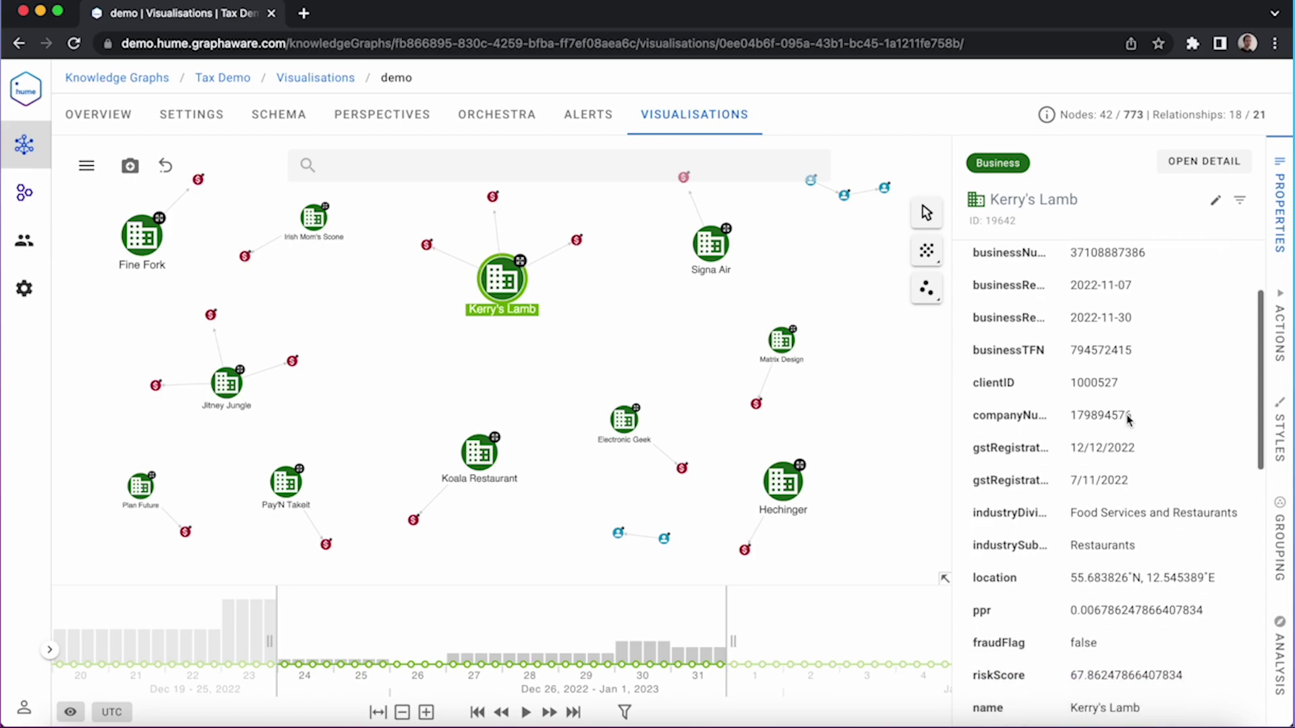
{"action": "left_click_drag", "start_coordinate": [1071, 673], "coordinate": [1152, 671]}
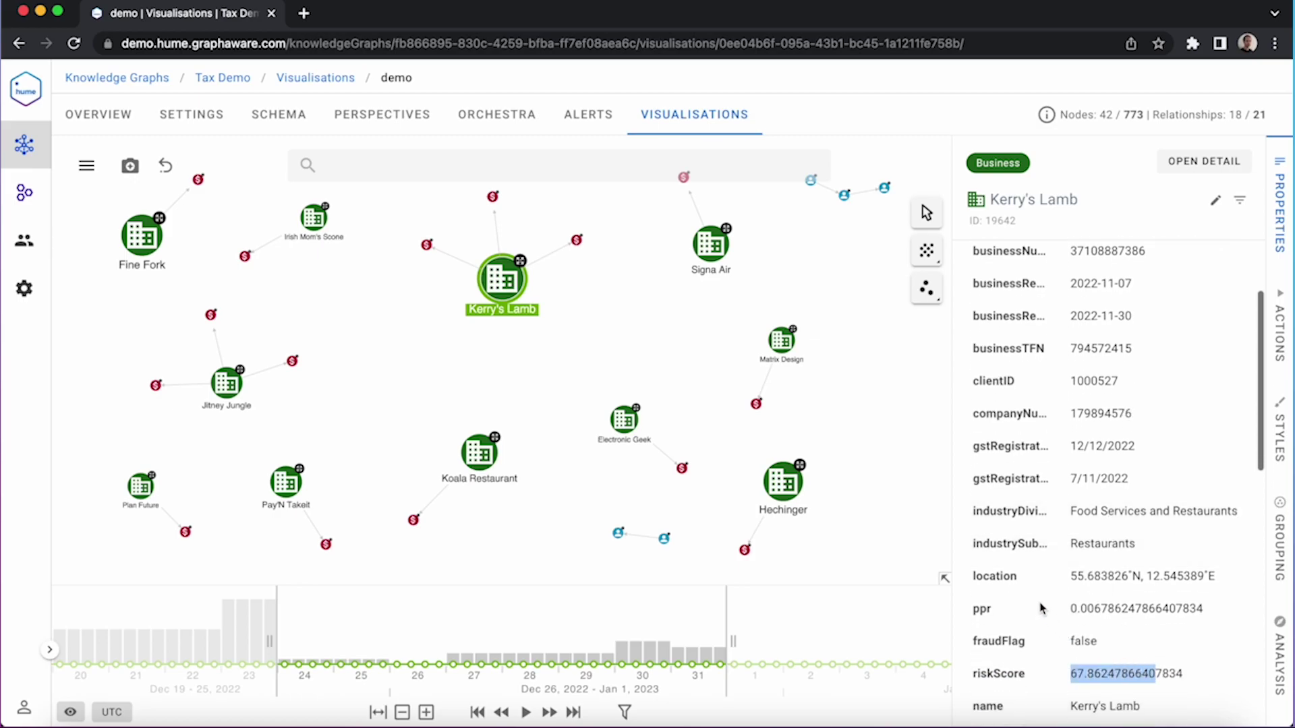
{"action": "left_click", "coordinate": [503, 294]}
{"action": "left_click", "coordinate": [507, 294]}
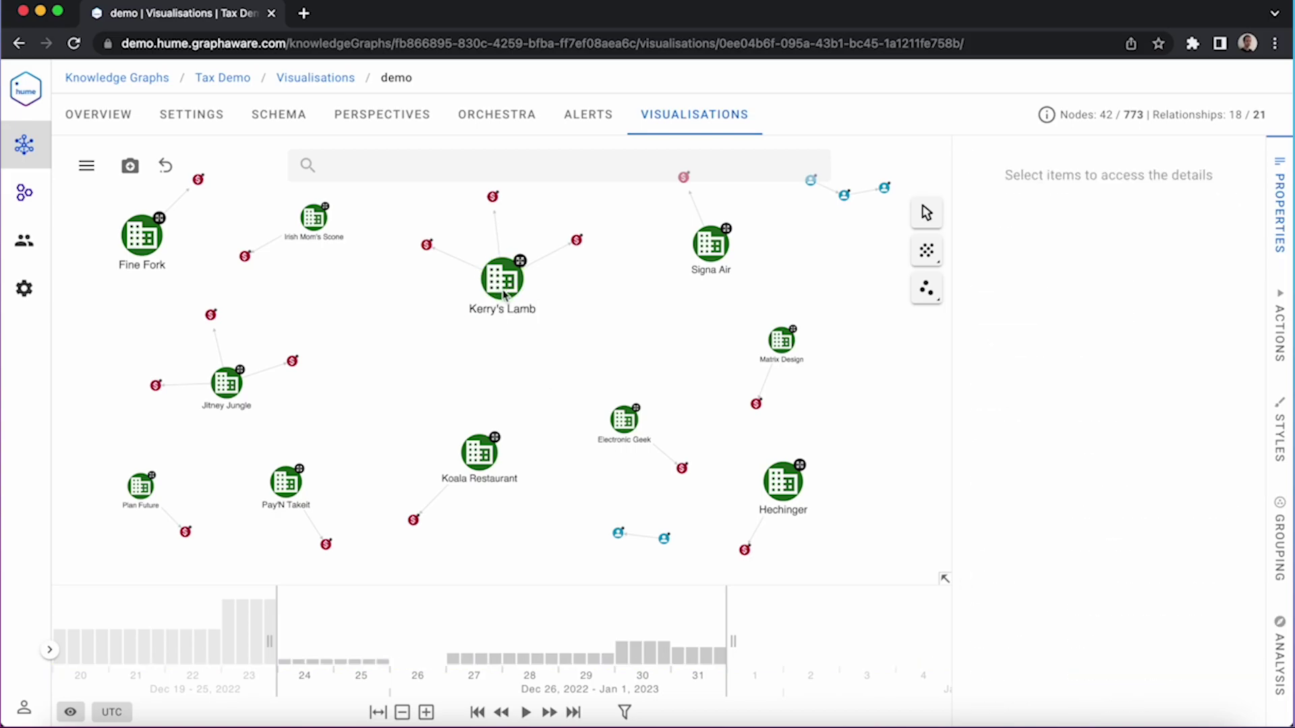
{"action": "left_click", "coordinate": [505, 294]}
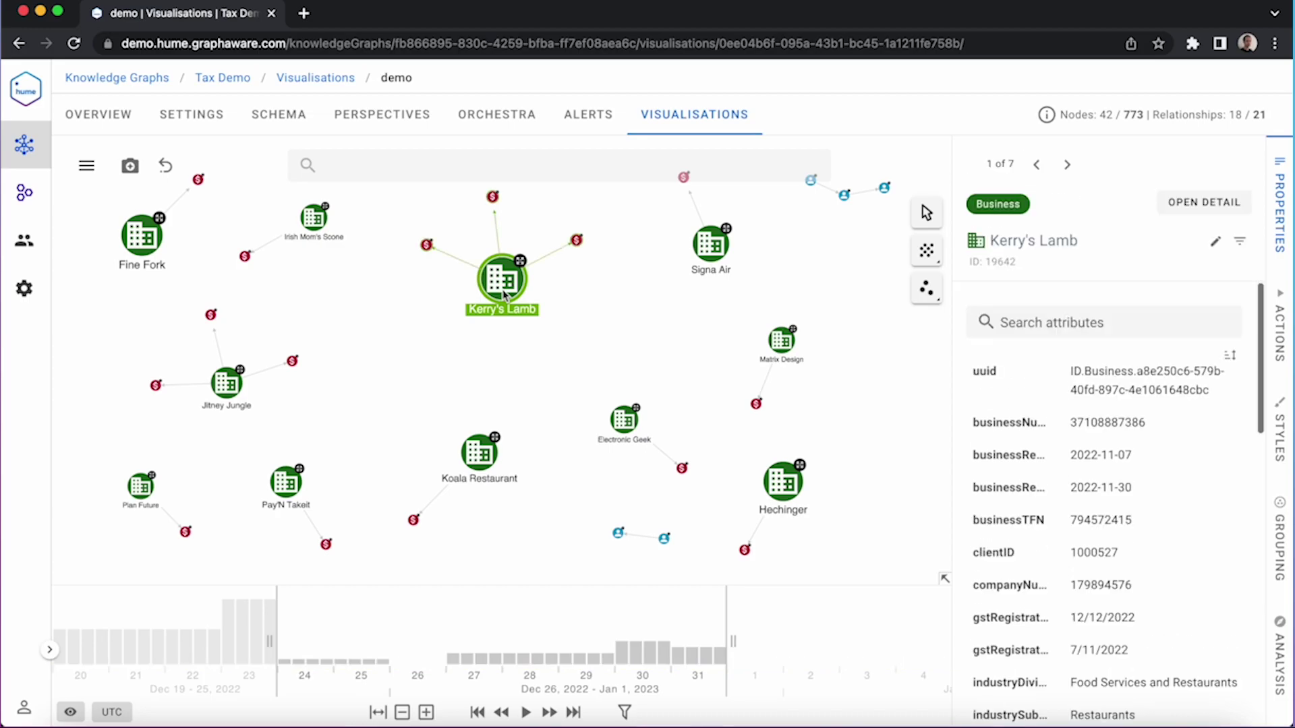
Step: Expand Kerry's Lamb's PAID_TO links, run Get Owners Graph, and delete the unselected nodes
{"action": "right_click", "coordinate": [575, 239]}
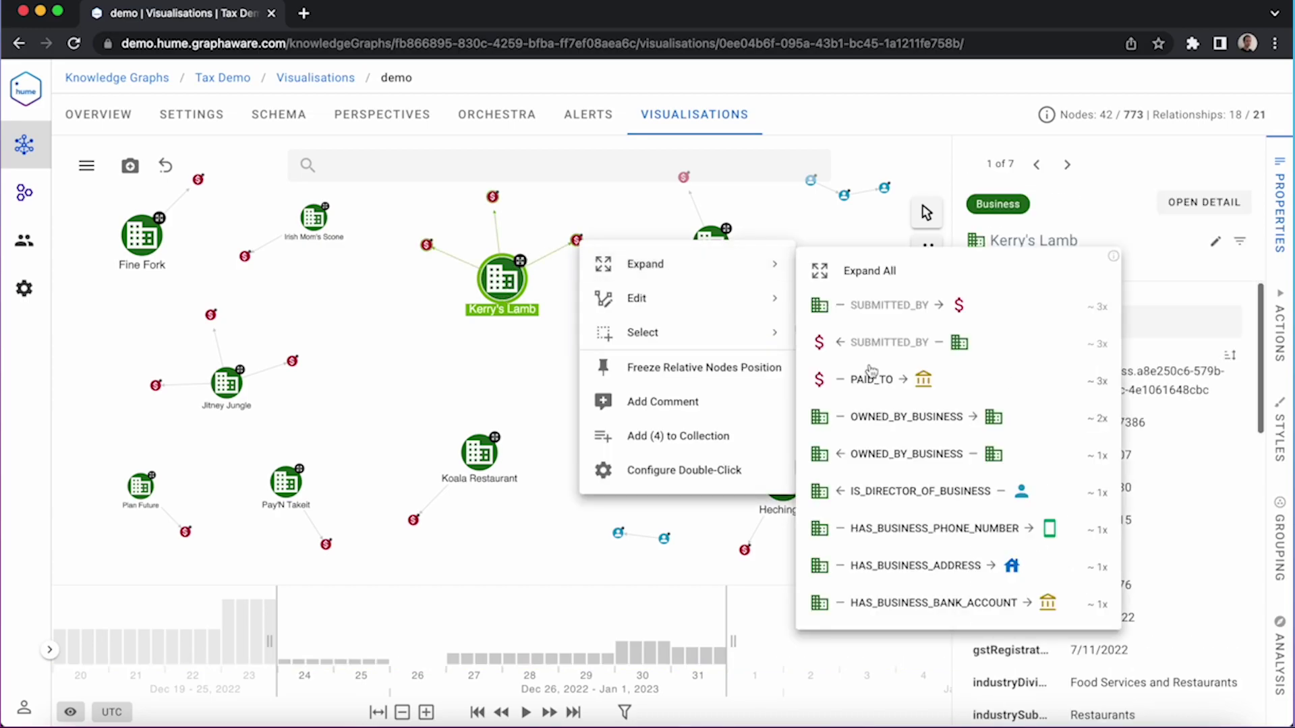
{"action": "left_click", "coordinate": [871, 379]}
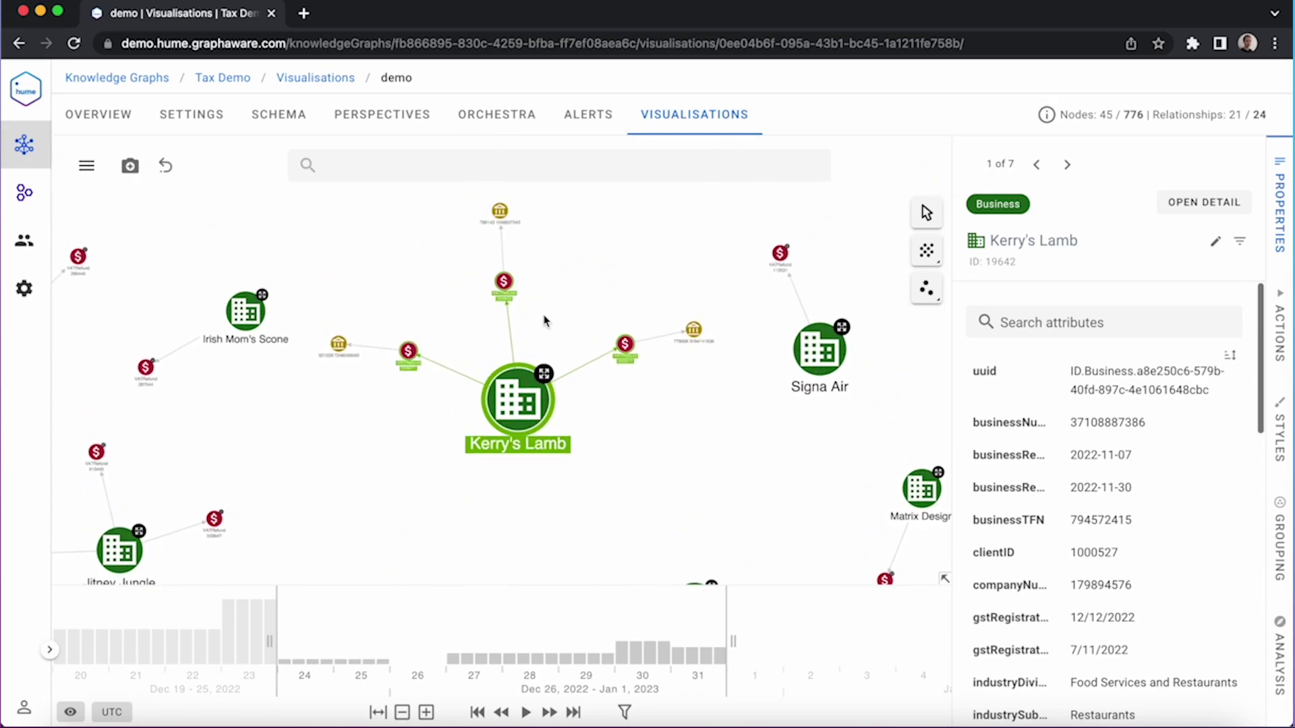
{"action": "scroll", "coordinate": [543, 319], "scroll_direction": "up", "scroll_amount": 1}
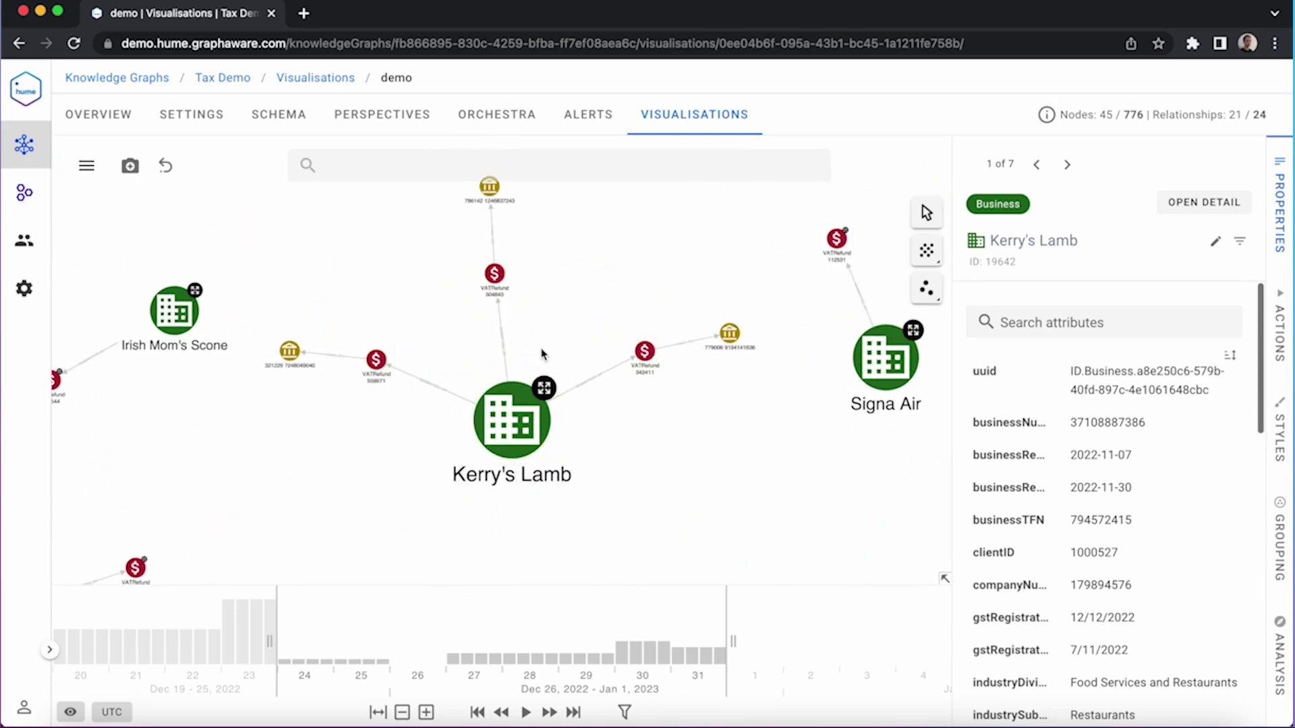
{"action": "left_click", "coordinate": [543, 354]}
{"action": "left_click", "coordinate": [512, 417]}
{"action": "right_click", "coordinate": [512, 417]}
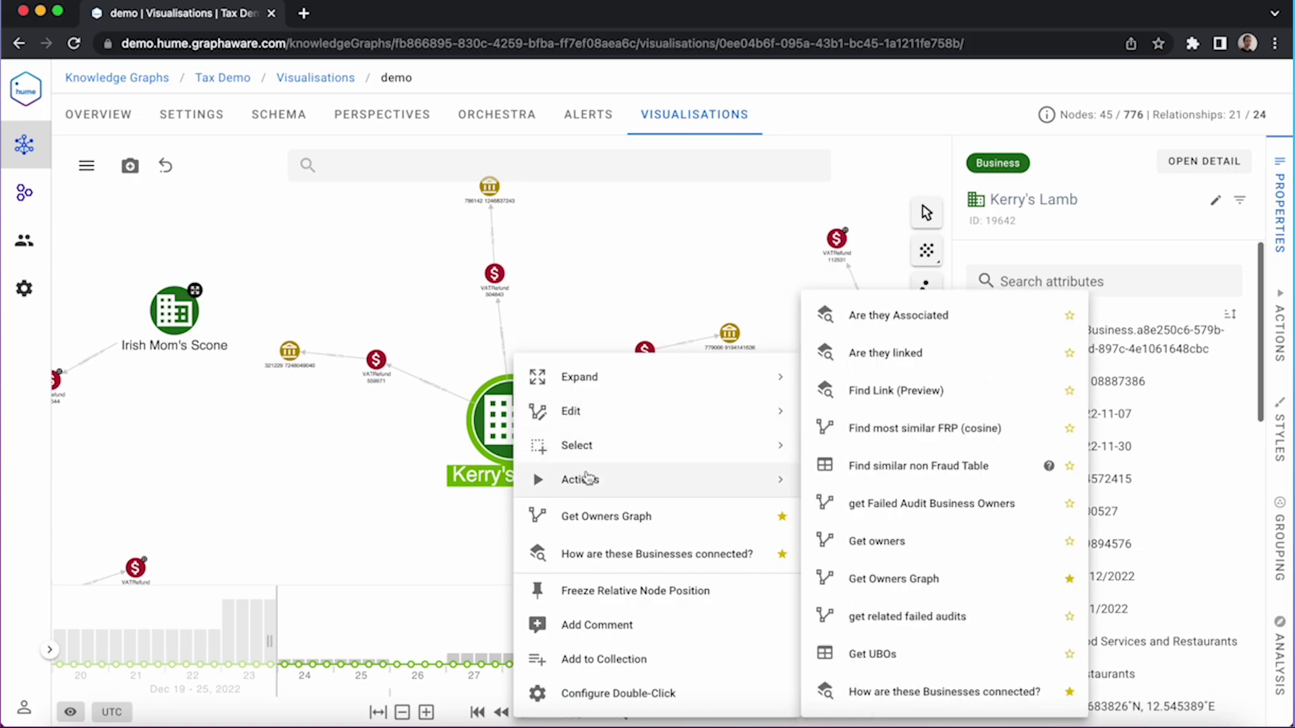
{"action": "left_click", "coordinate": [593, 514]}
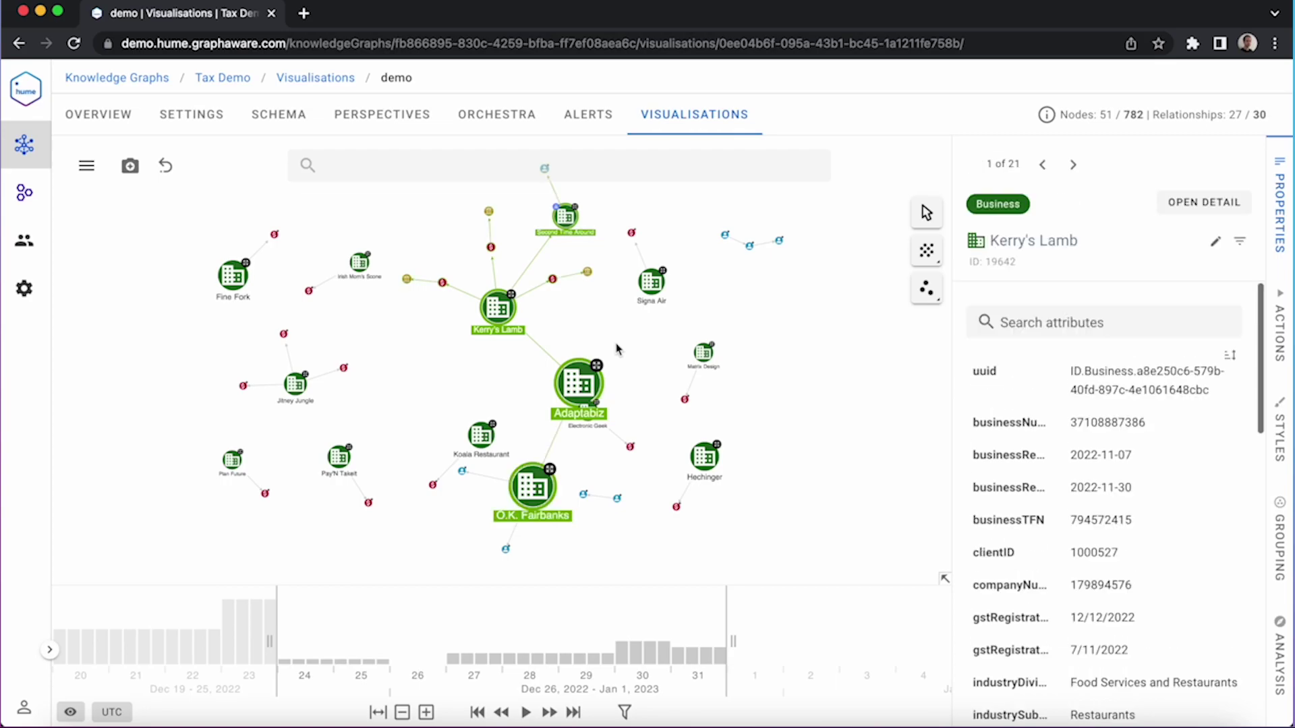
{"action": "key", "text": "Delete"}
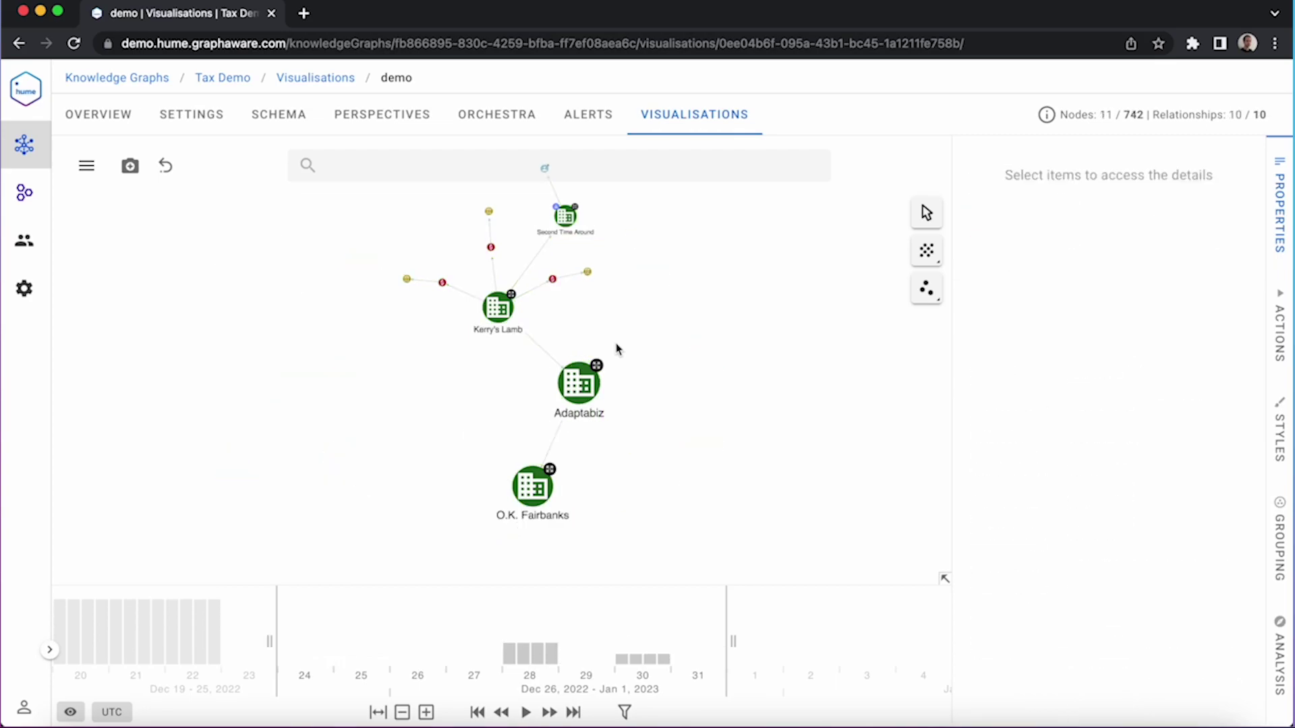
Step: Lay the graph out hierarchically, add AUDITED_BUSINESS audits for Adaptabiz and O.K. Fairbanks, and review both
{"action": "left_click", "coordinate": [927, 251]}
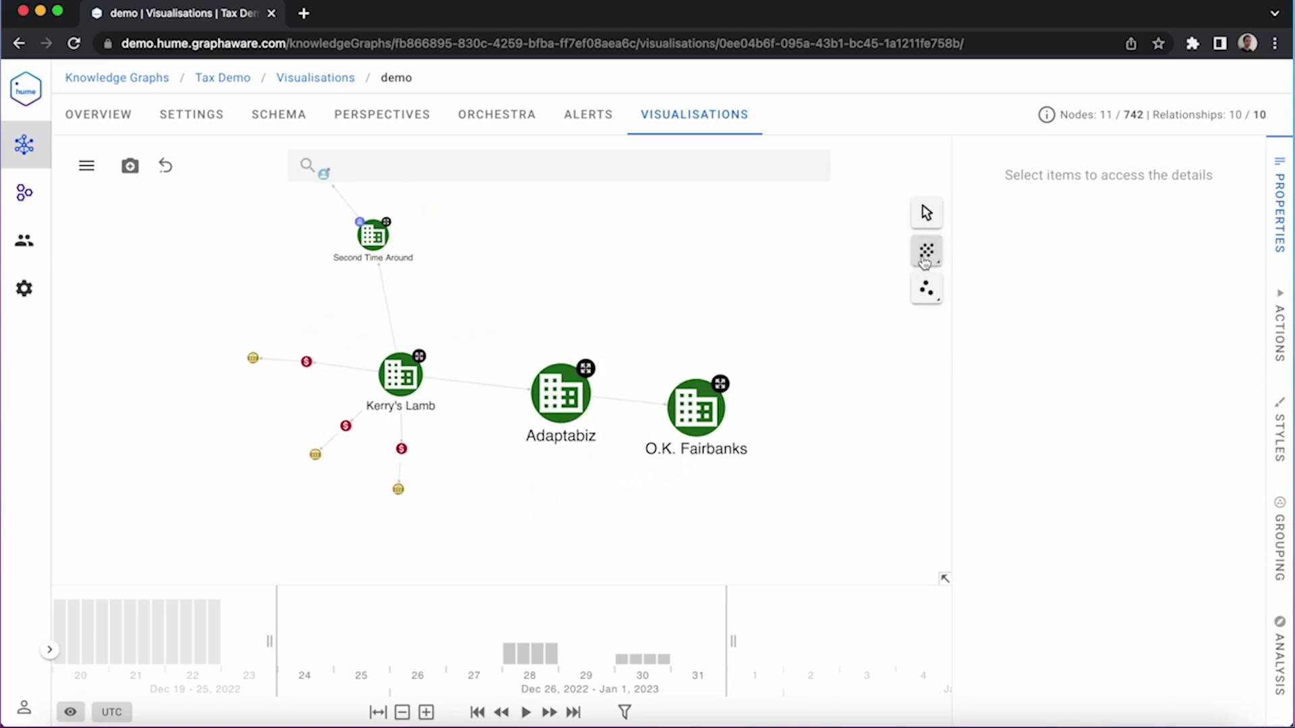
{"action": "left_click", "coordinate": [560, 410]}
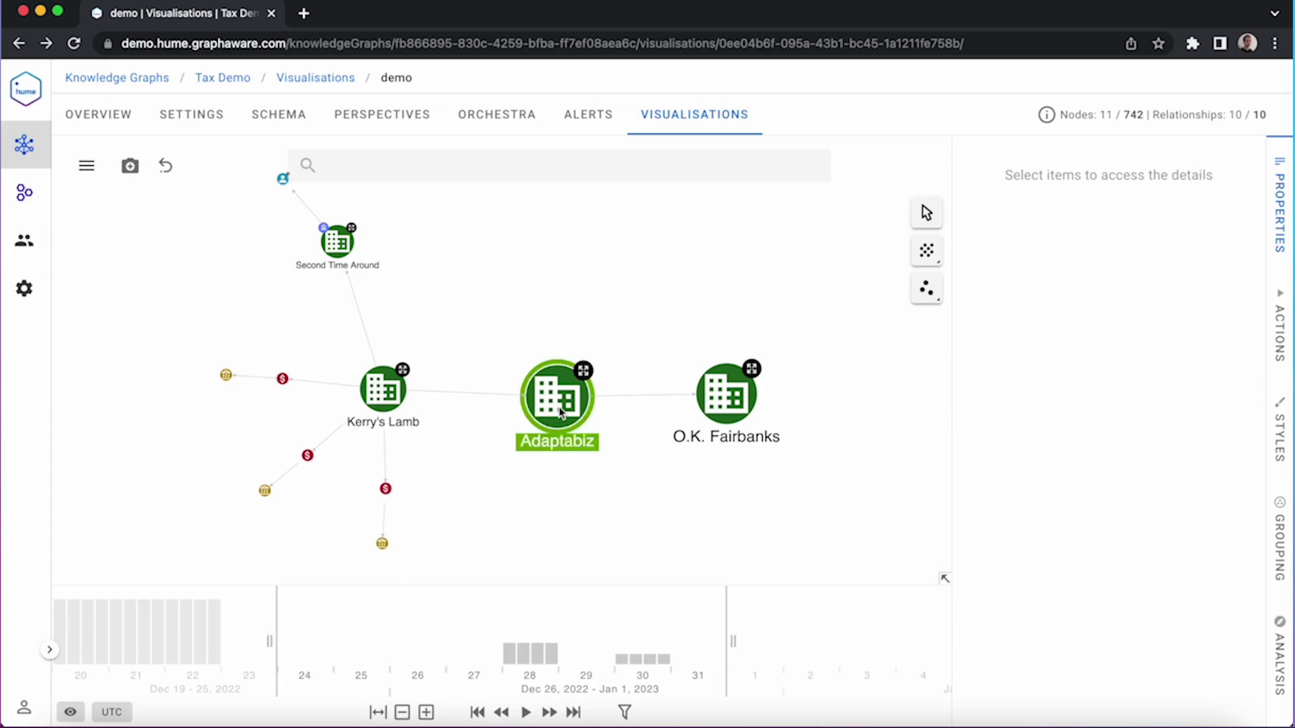
{"action": "left_click", "coordinate": [733, 397], "text": "shift"}
{"action": "right_click", "coordinate": [736, 399]}
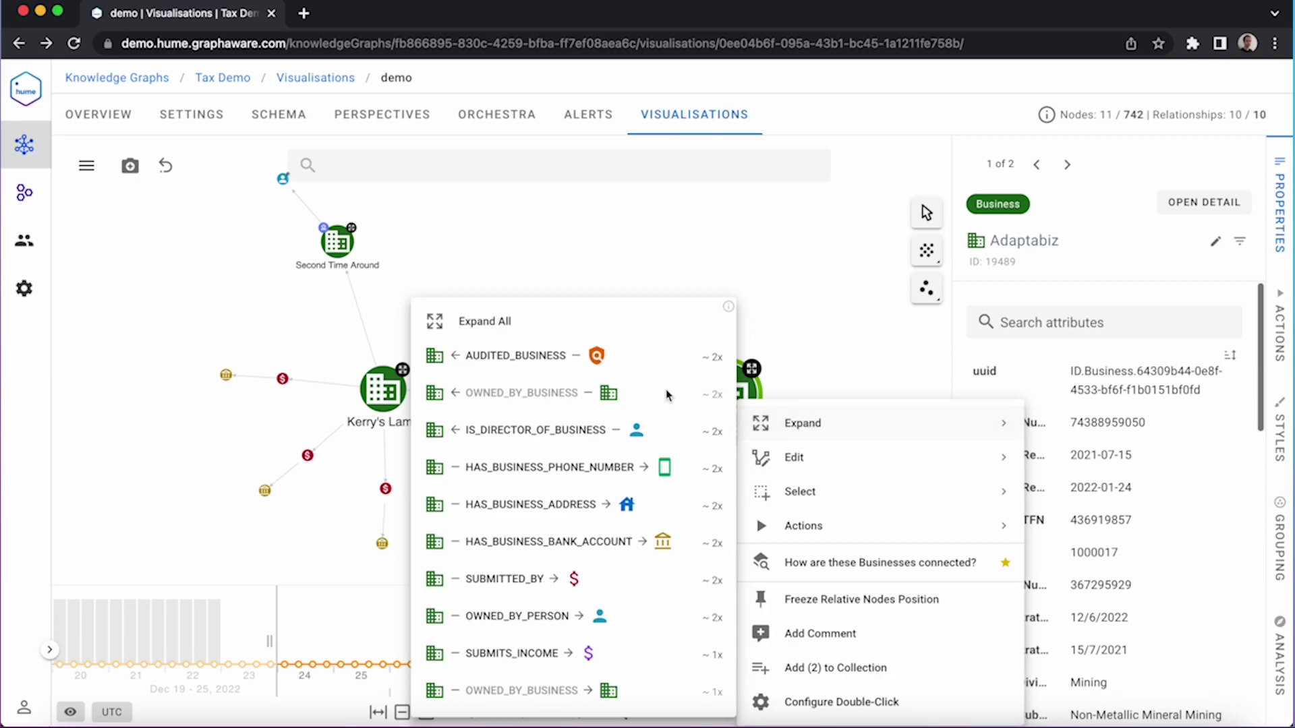
{"action": "left_click", "coordinate": [646, 360]}
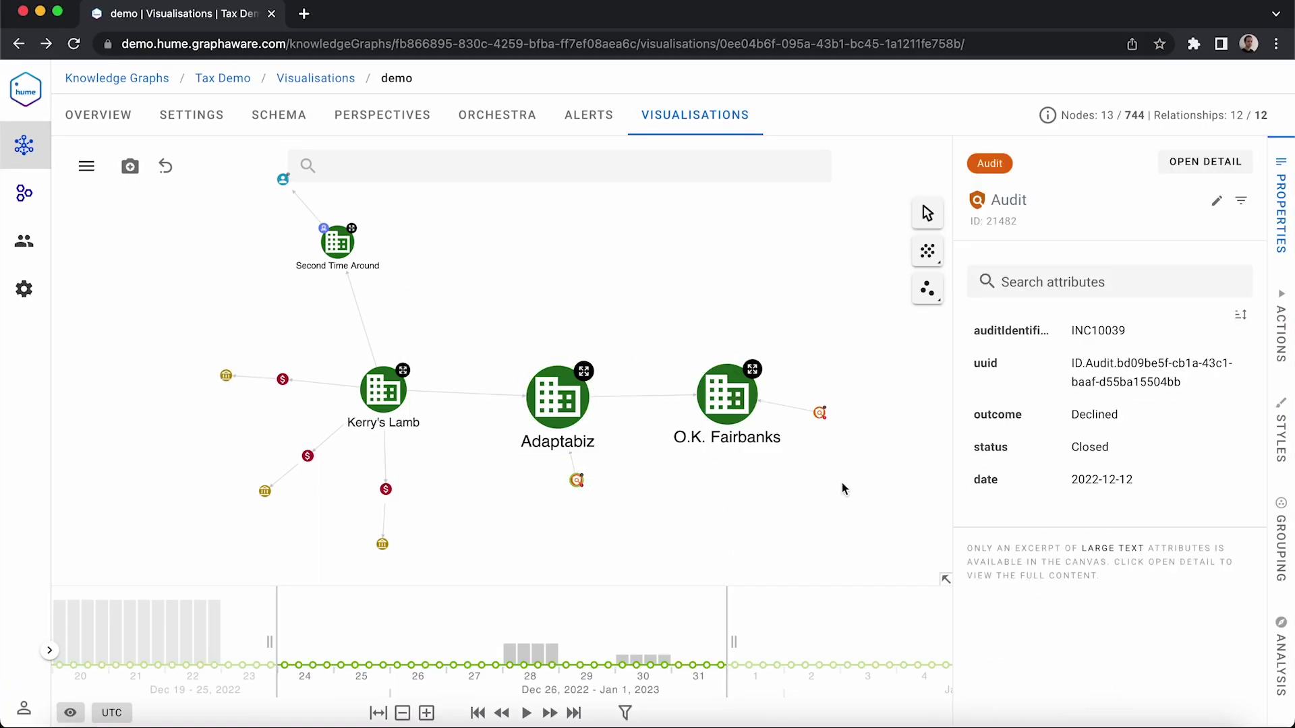
{"action": "left_click", "coordinate": [564, 404]}
{"action": "scroll", "coordinate": [1114, 477], "scroll_direction": "down", "scroll_amount": 2}
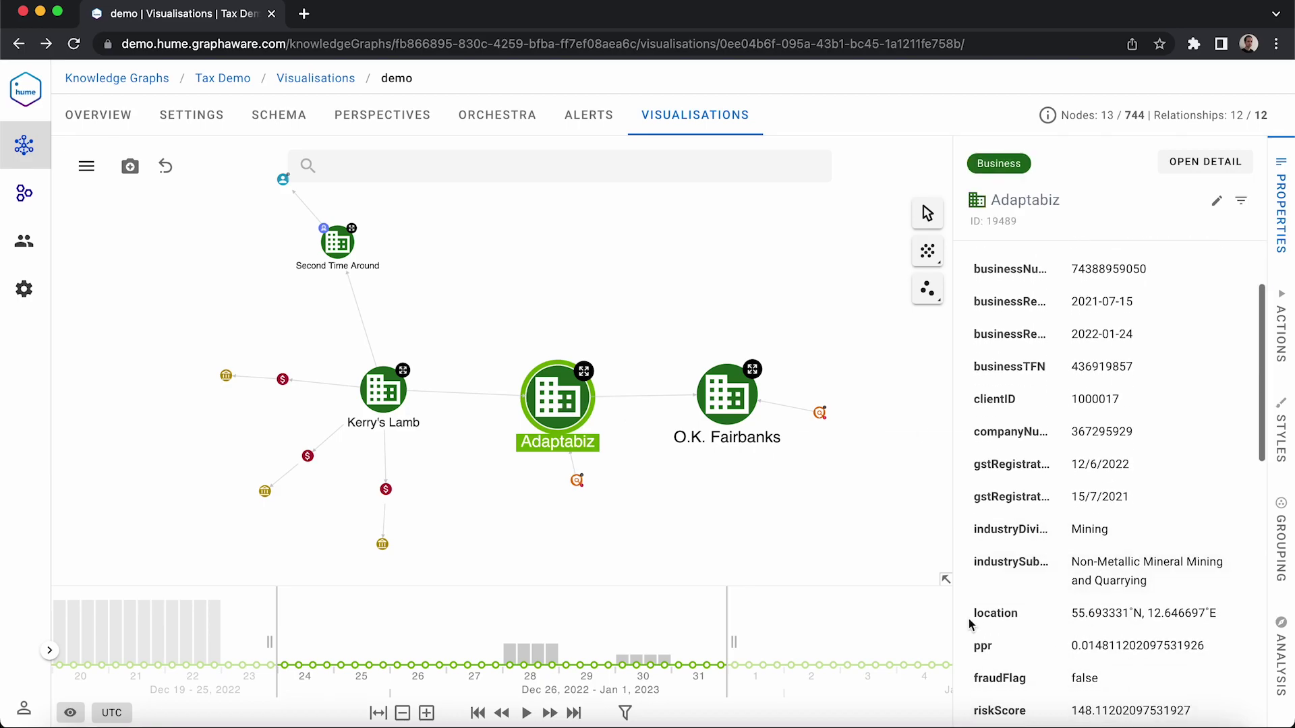
{"action": "left_click", "coordinate": [736, 402]}
{"action": "scroll", "coordinate": [1013, 445], "scroll_direction": "down", "scroll_amount": 1}
{"action": "scroll", "coordinate": [1076, 603], "scroll_direction": "down", "scroll_amount": 2}
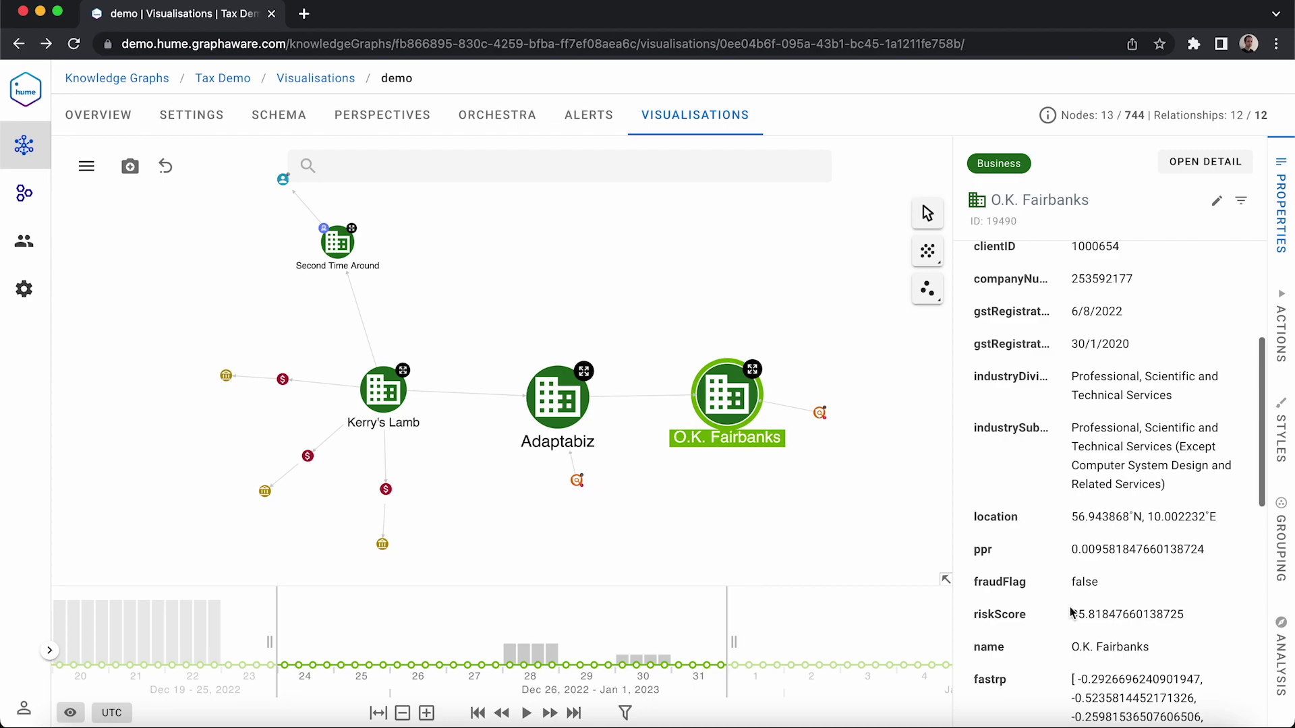
Step: Refresh the Alerts list and open details of the 'just now' Audit Alert event
{"action": "left_click", "coordinate": [590, 120]}
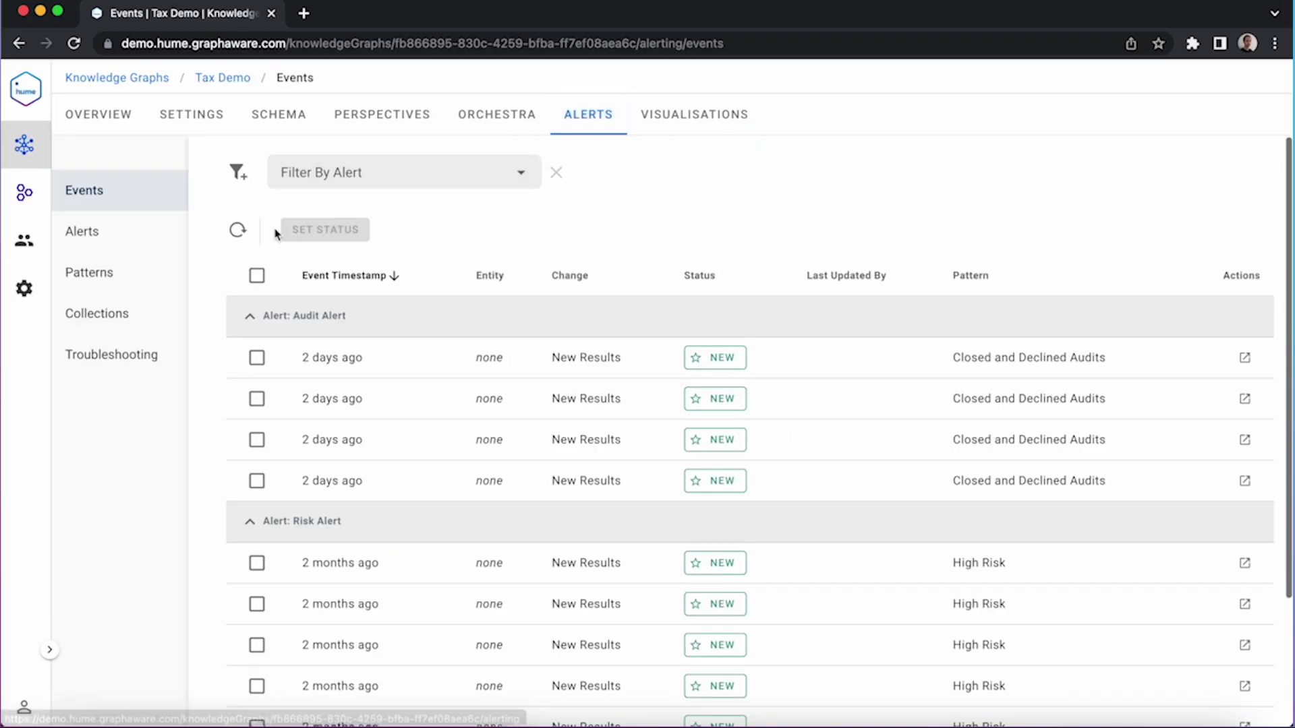
{"action": "left_click", "coordinate": [237, 230]}
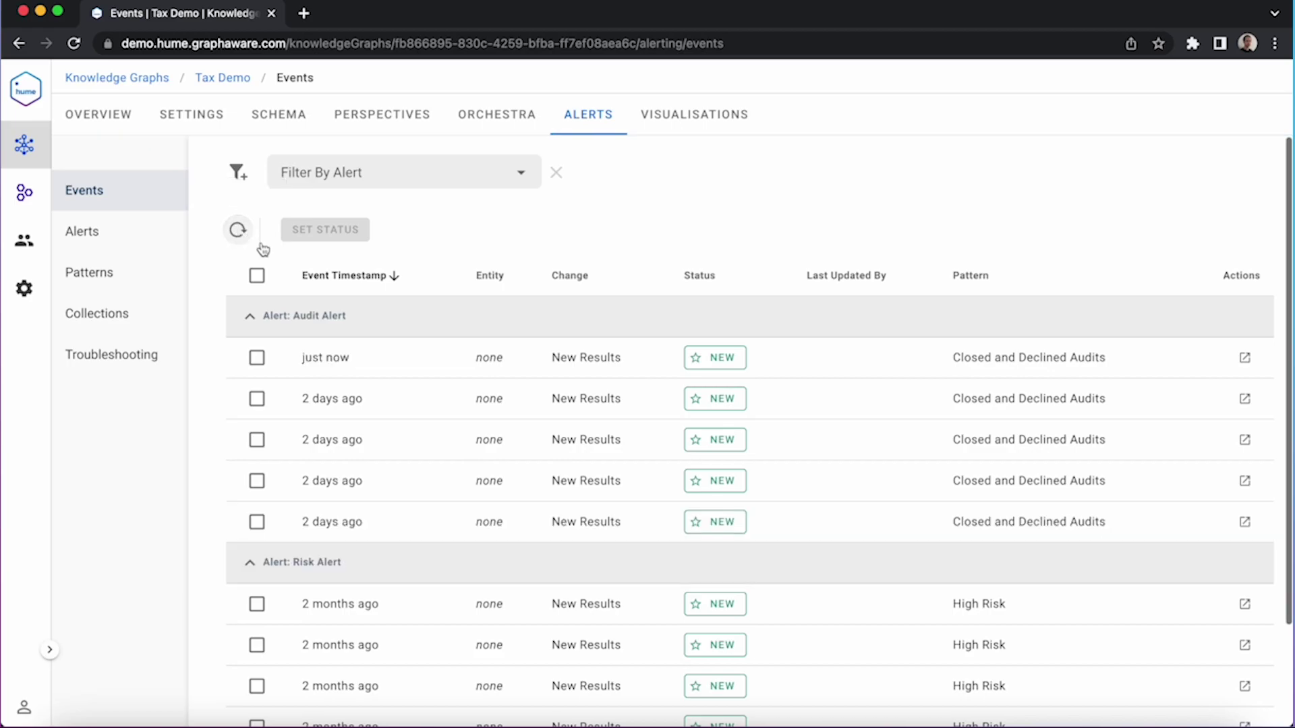
{"action": "left_click", "coordinate": [358, 355]}
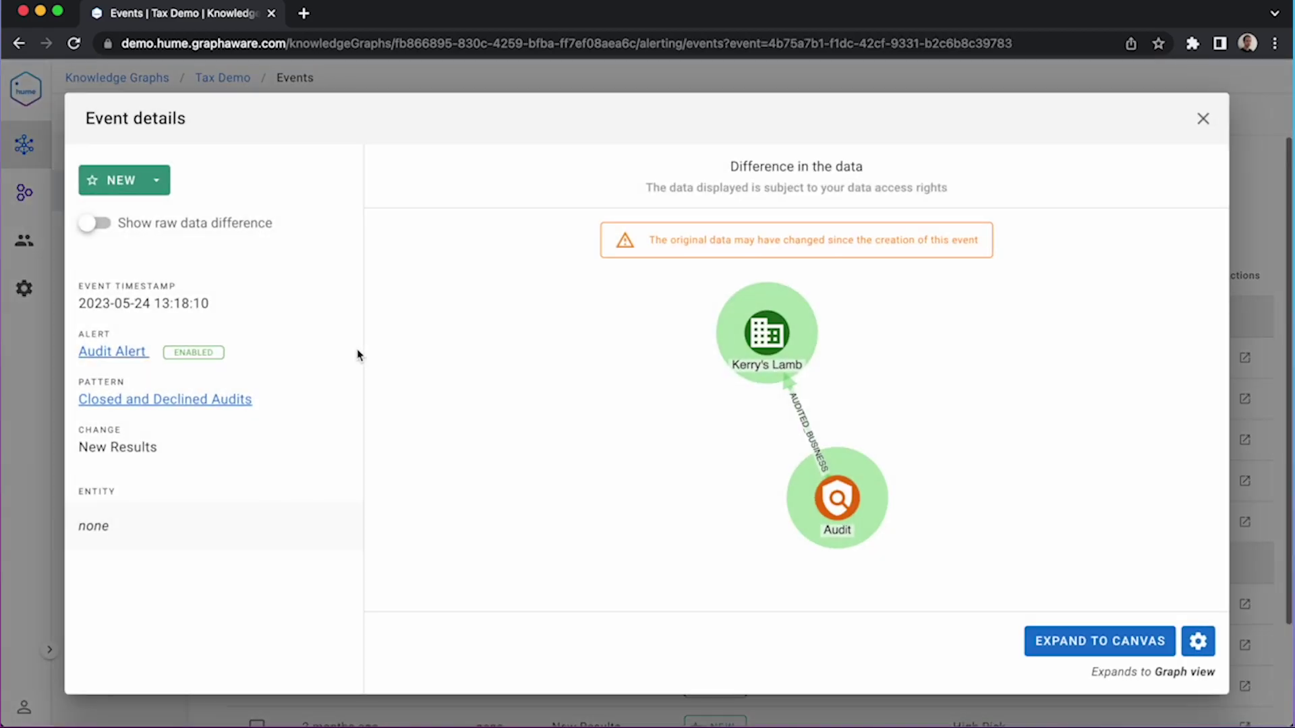